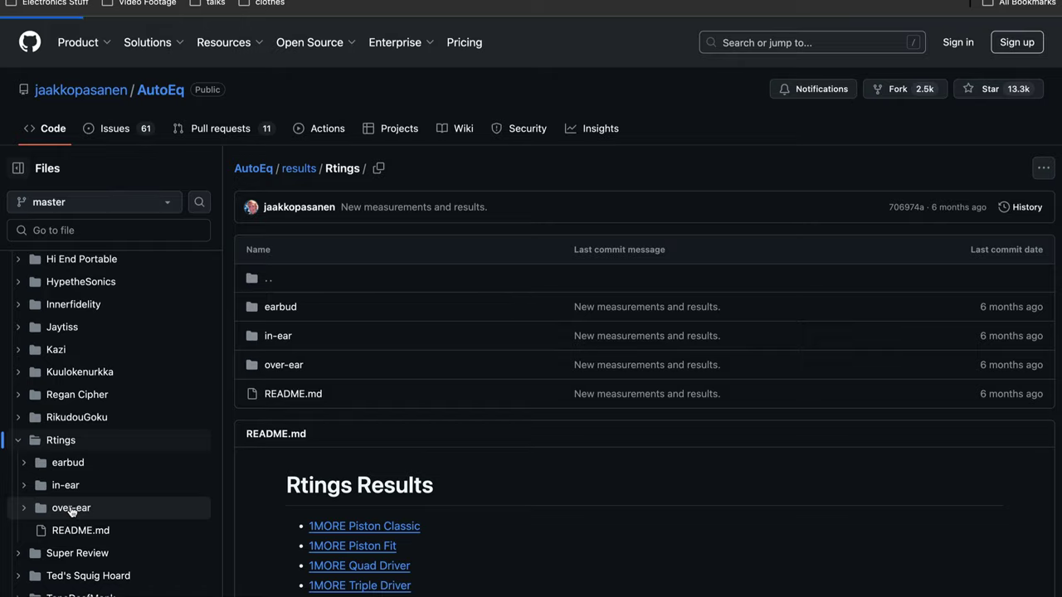
# Step: Open the Rtings over-ear results folder and browse its list of measured headphone models
pyautogui.click(72, 509)
pyautogui.scroll(-15, 380, 448)
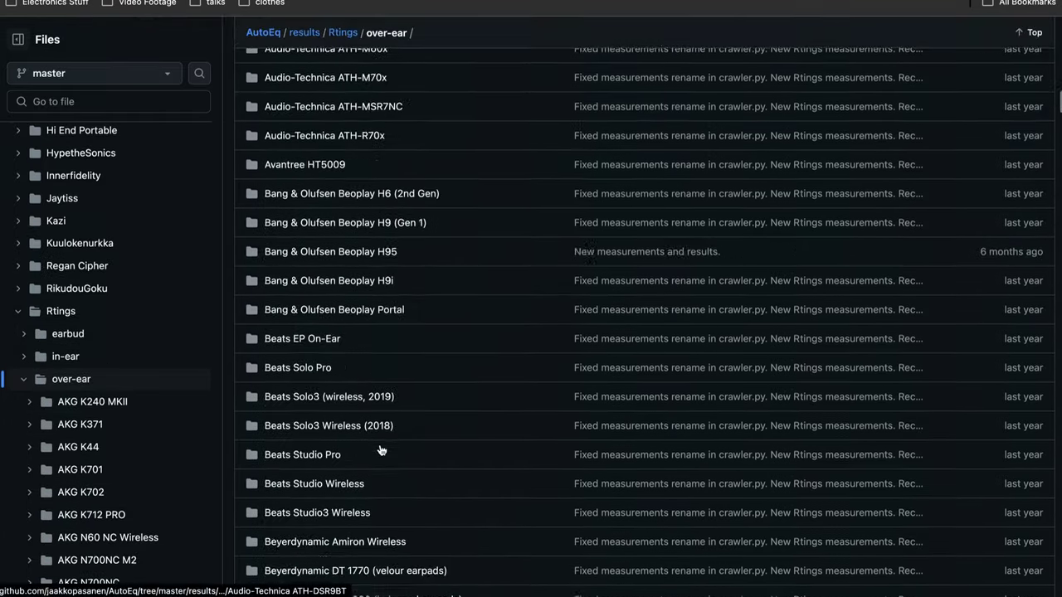
pyautogui.scroll(-20, 380, 449)
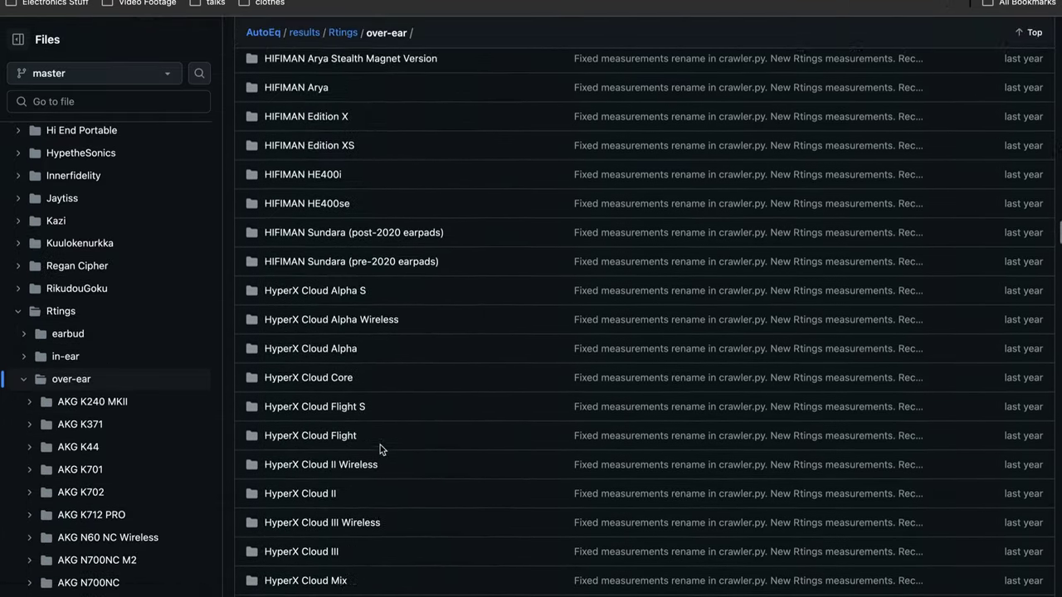
pyautogui.scroll(-20, 380, 449)
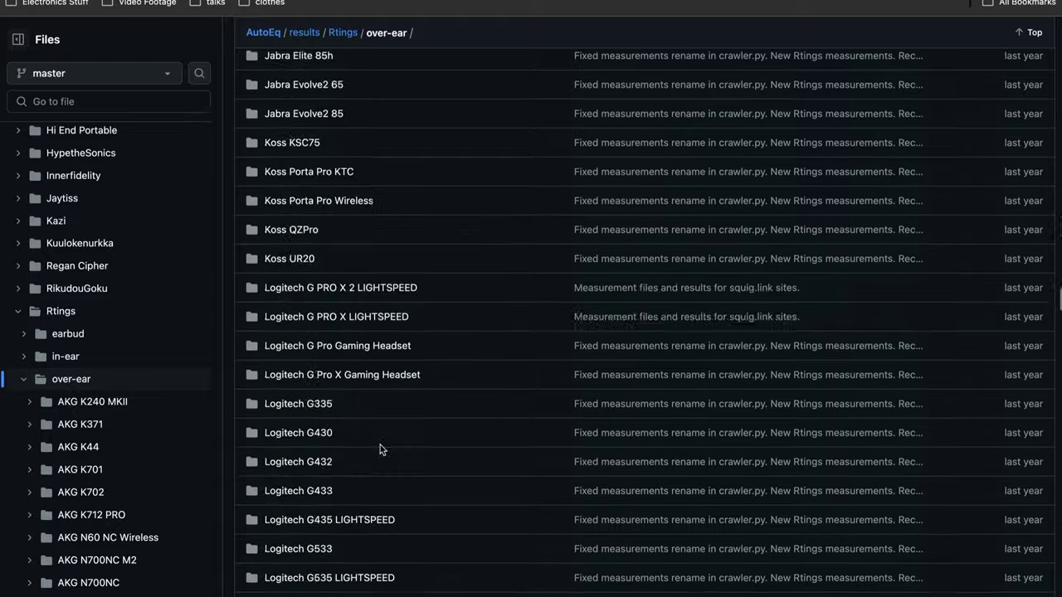
pyautogui.scroll(-20, 380, 448)
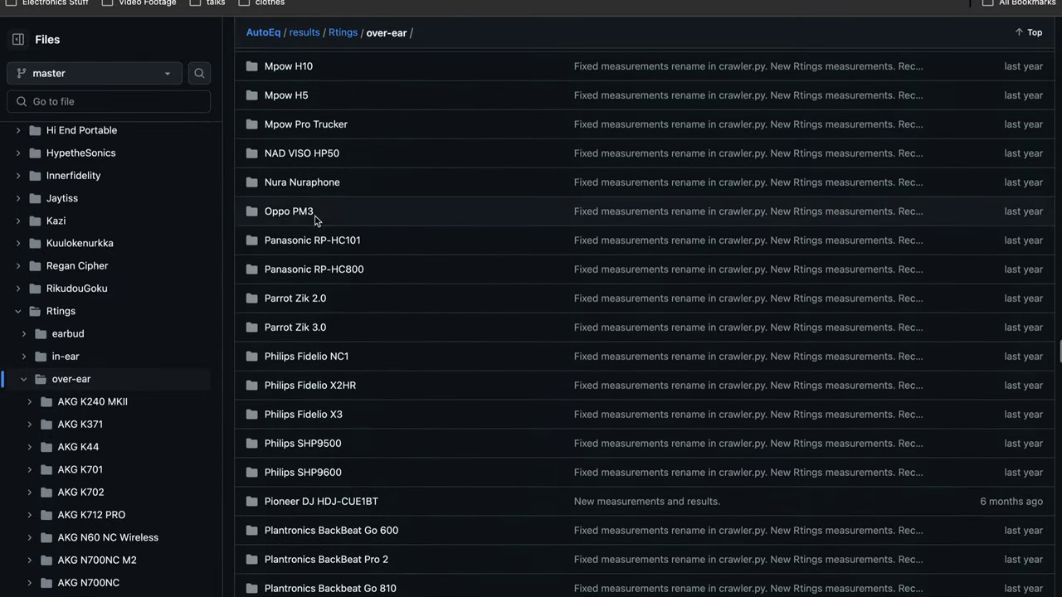
pyautogui.scroll(-1, 286, 125)
pyautogui.scroll(-5, 113, 404)
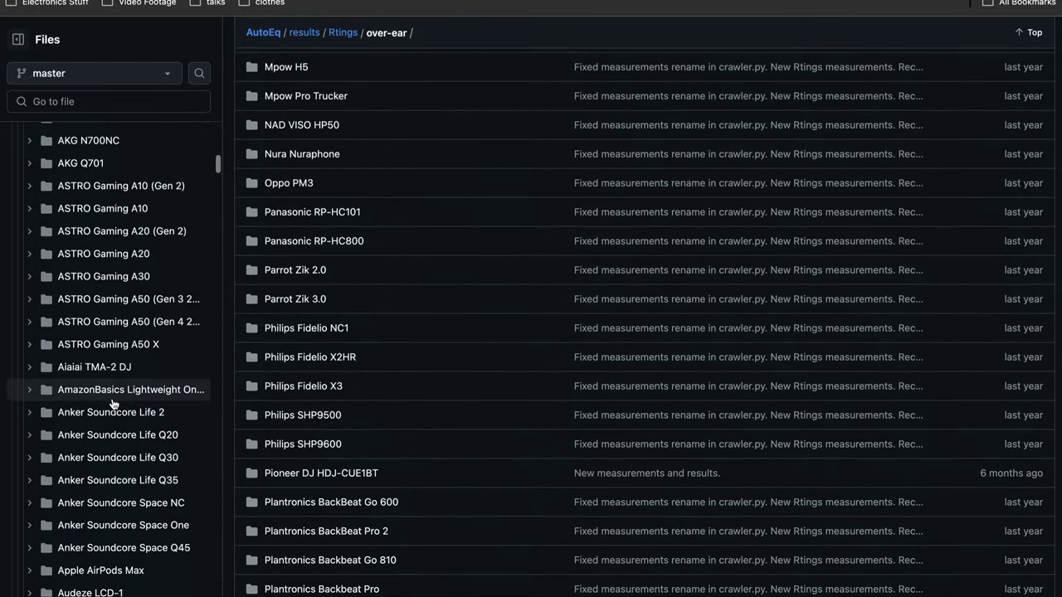
pyautogui.scroll(-15, 114, 404)
pyautogui.scroll(20, 114, 404)
pyautogui.scroll(-2, 113, 404)
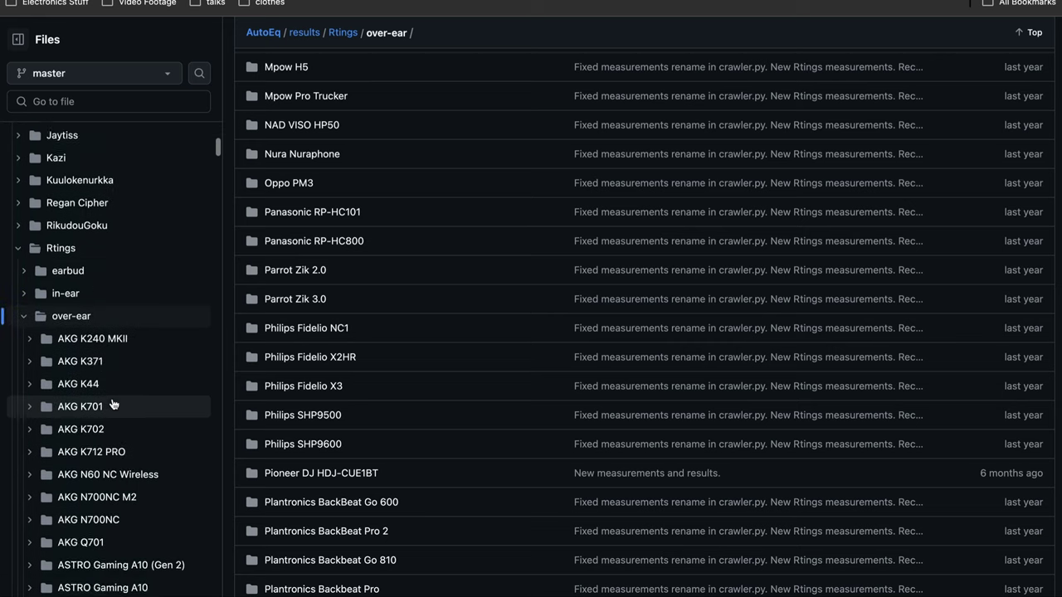
# Step: Collapse the Rtings folders, and open the oratory1990 results with their over-ear subfolder expanded
pyautogui.scroll(1, 114, 404)
pyautogui.click(24, 353)
pyautogui.click(19, 285)
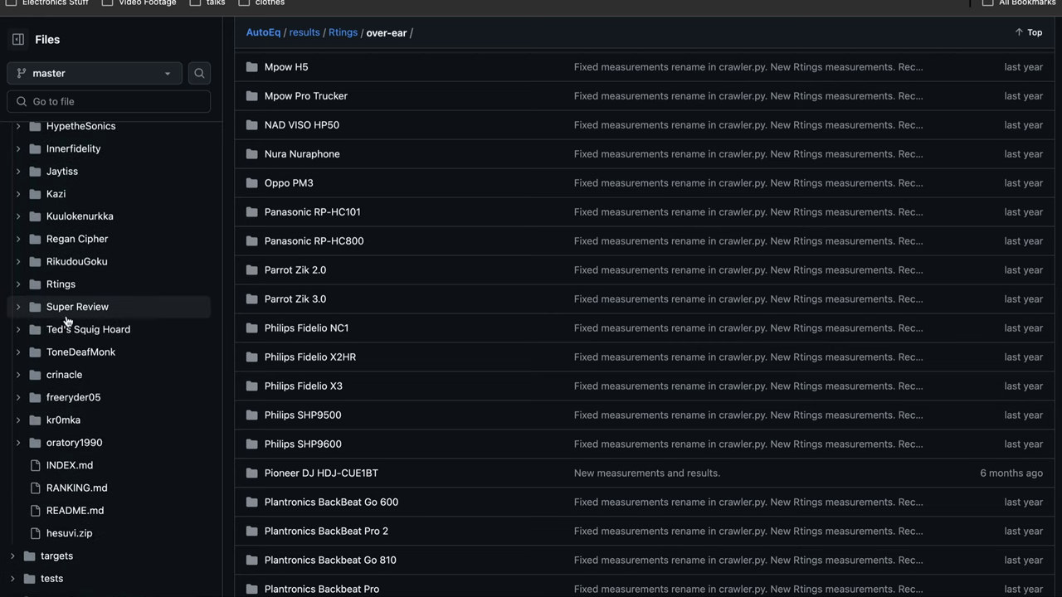
pyautogui.scroll(-3, 66, 322)
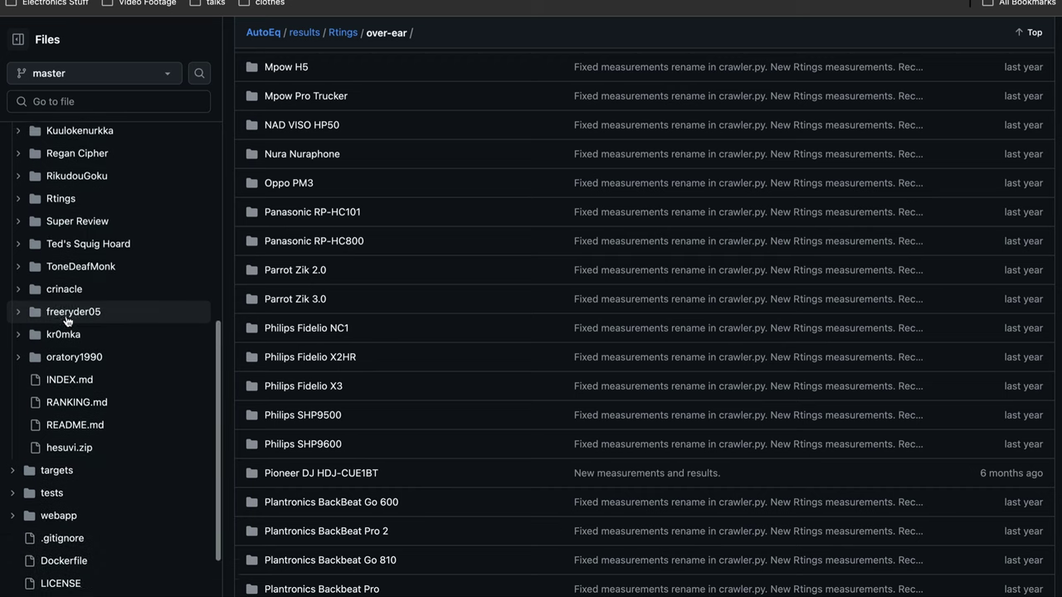
pyautogui.click(57, 329)
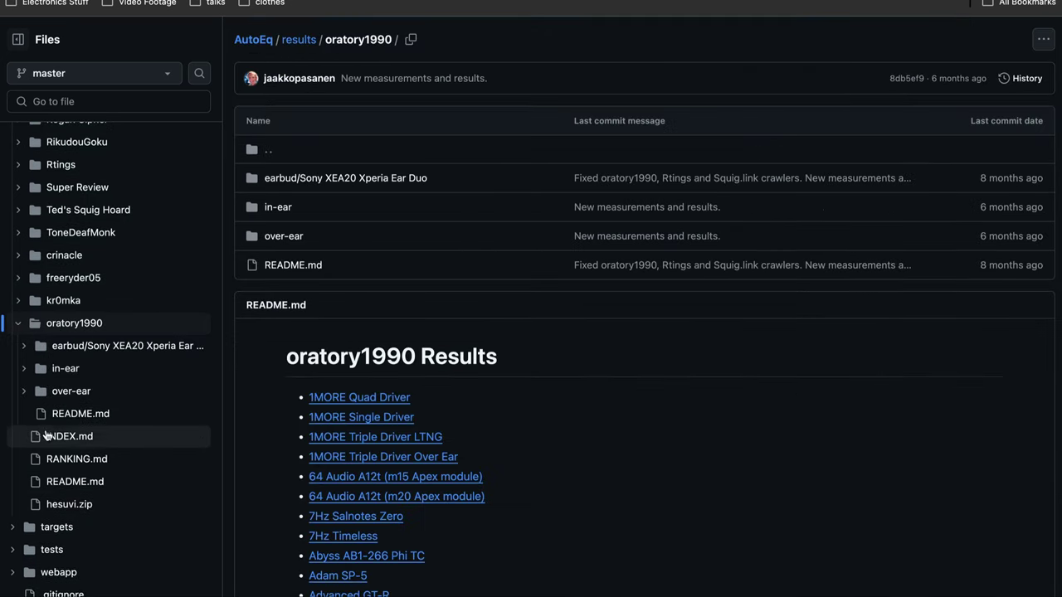
pyautogui.click(24, 391)
# Step: Find the HIFIMAN Ananda among the oratory1990 over-ear headphones and open its results folder
pyautogui.scroll(-15, 121, 423)
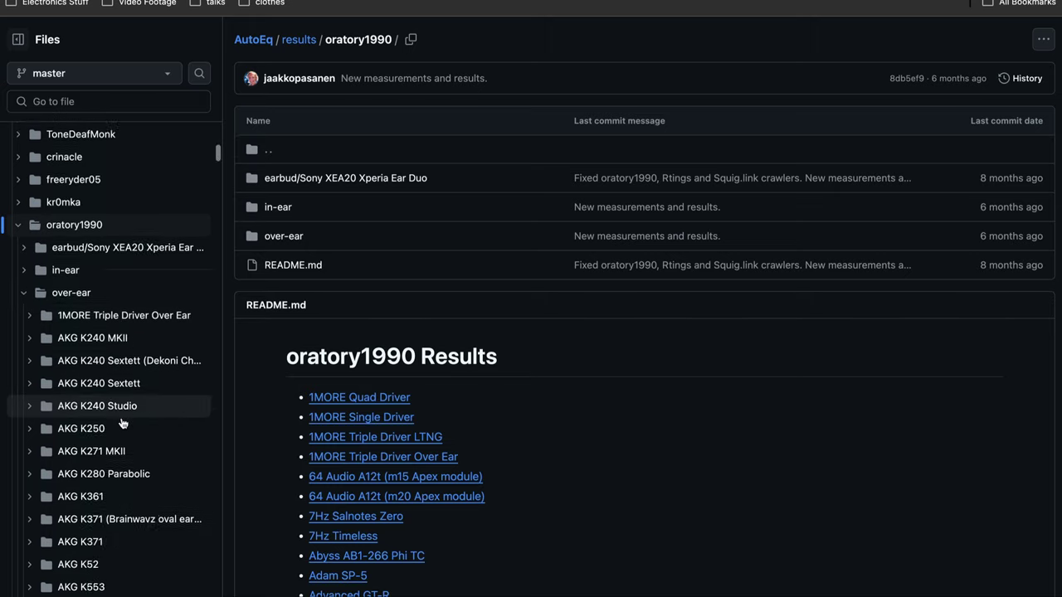
pyautogui.scroll(-20, 121, 423)
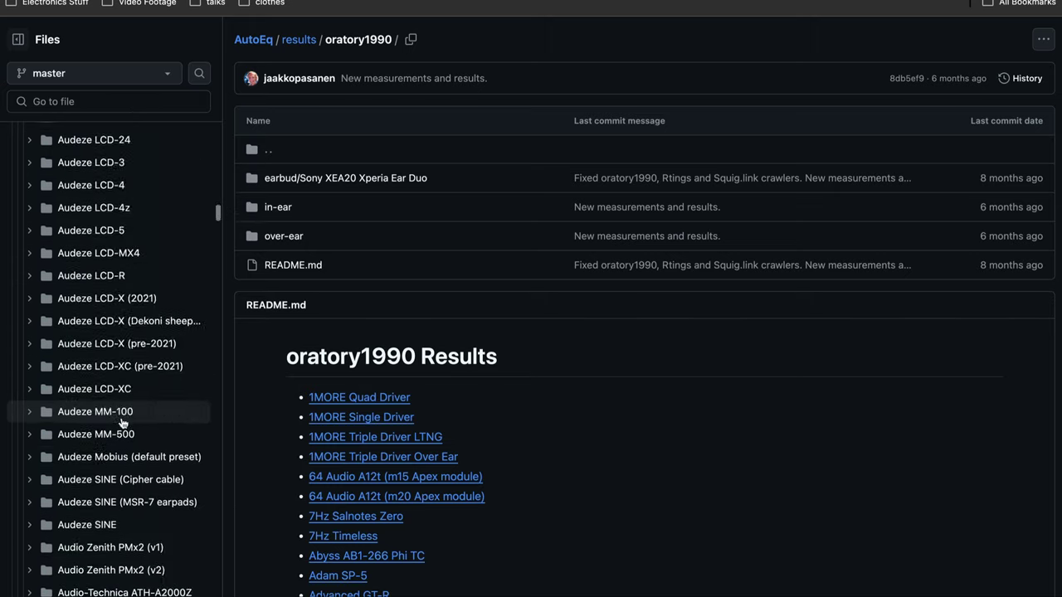
pyautogui.scroll(-20, 121, 423)
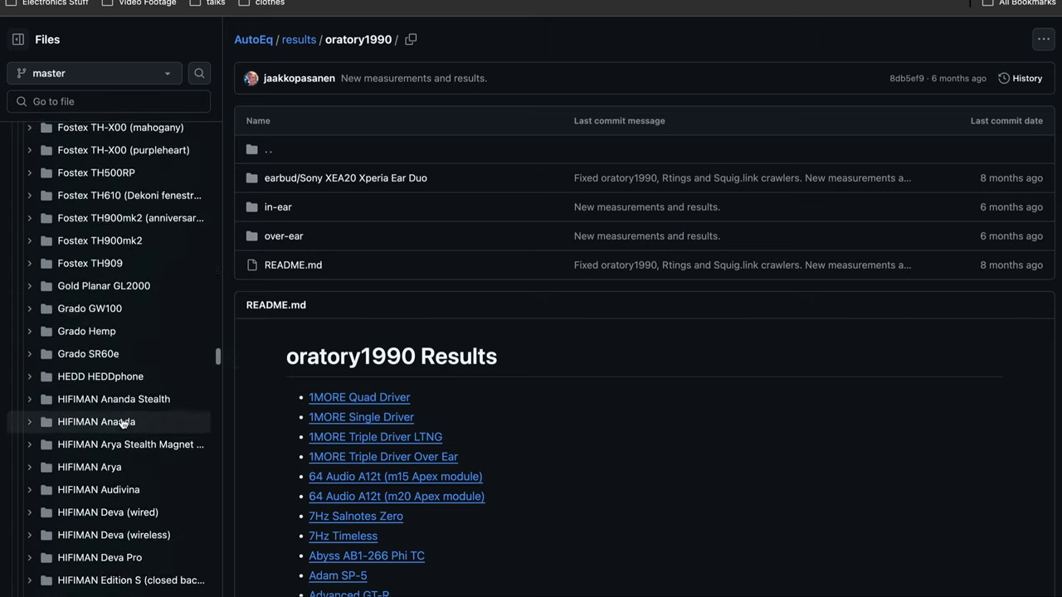
pyautogui.scroll(5, 121, 423)
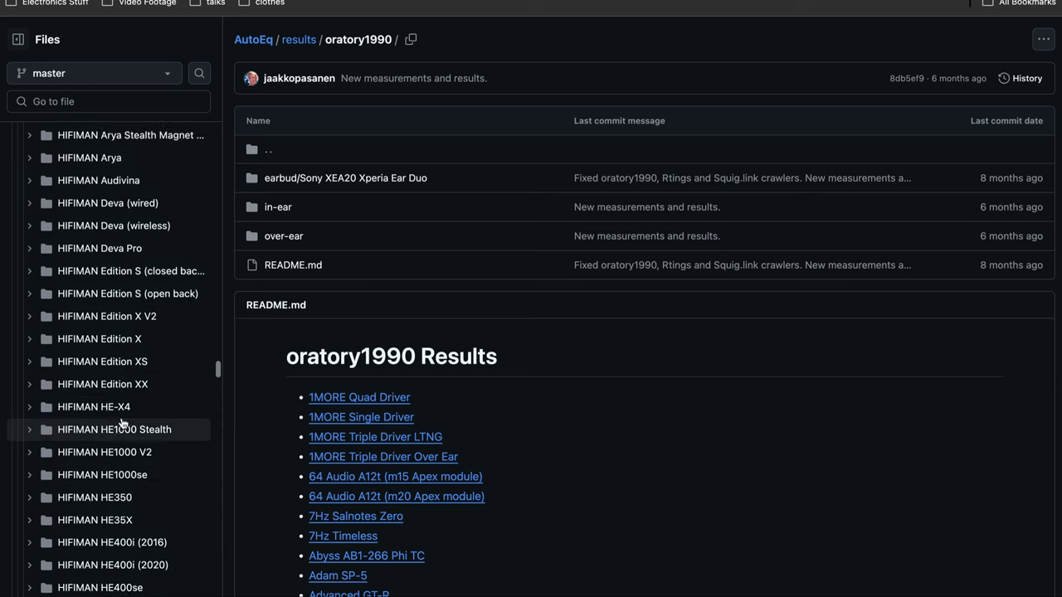
pyautogui.click(93, 296)
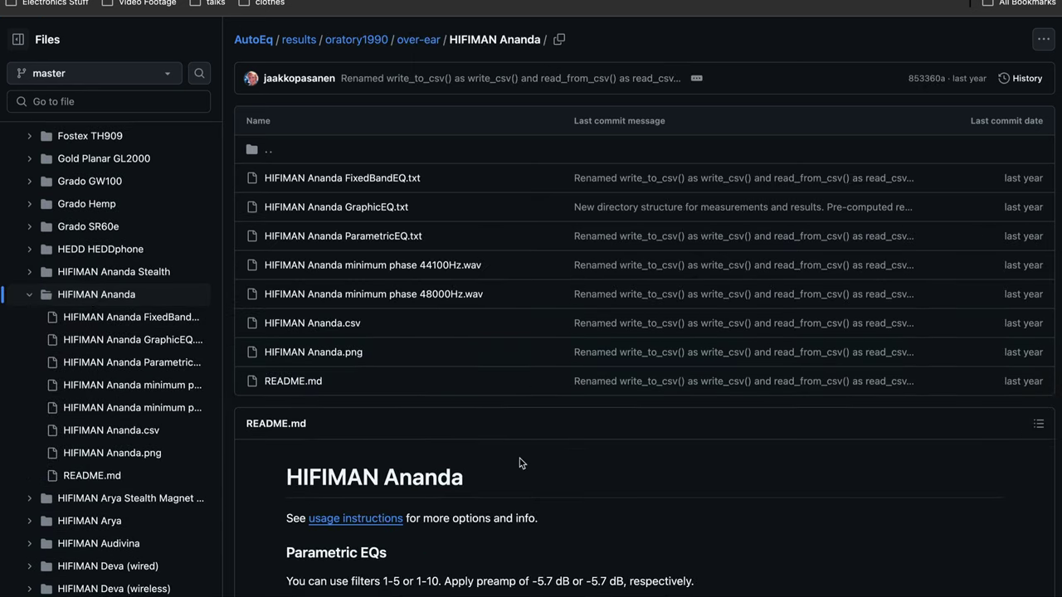
# Step: Examine the HIFIMAN Ananda README, including its parametric and fixed band EQ tables and the frequency response graph
pyautogui.scroll(-8, 520, 458)
pyautogui.scroll(5, 520, 458)
pyautogui.scroll(-7, 519, 458)
pyautogui.scroll(-4, 521, 464)
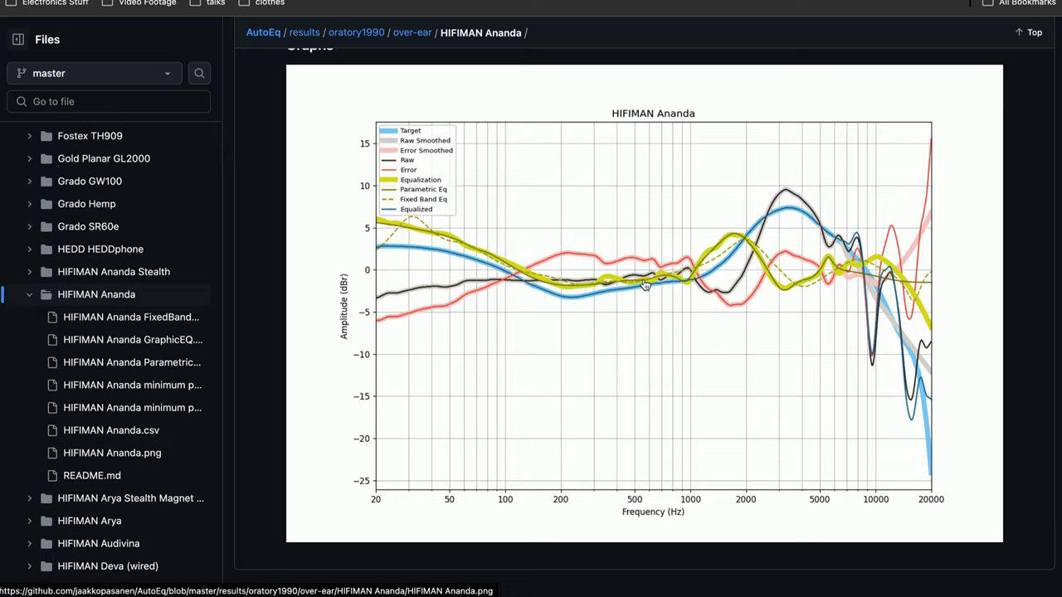
pyautogui.scroll(8, 645, 284)
pyautogui.scroll(-8, 644, 285)
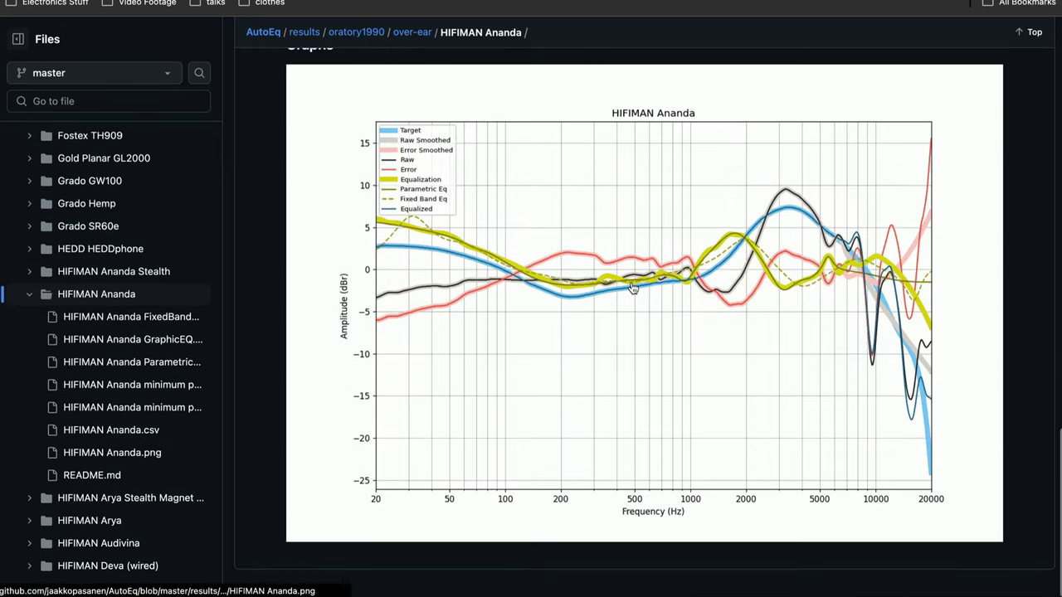
pyautogui.scroll(10, 633, 288)
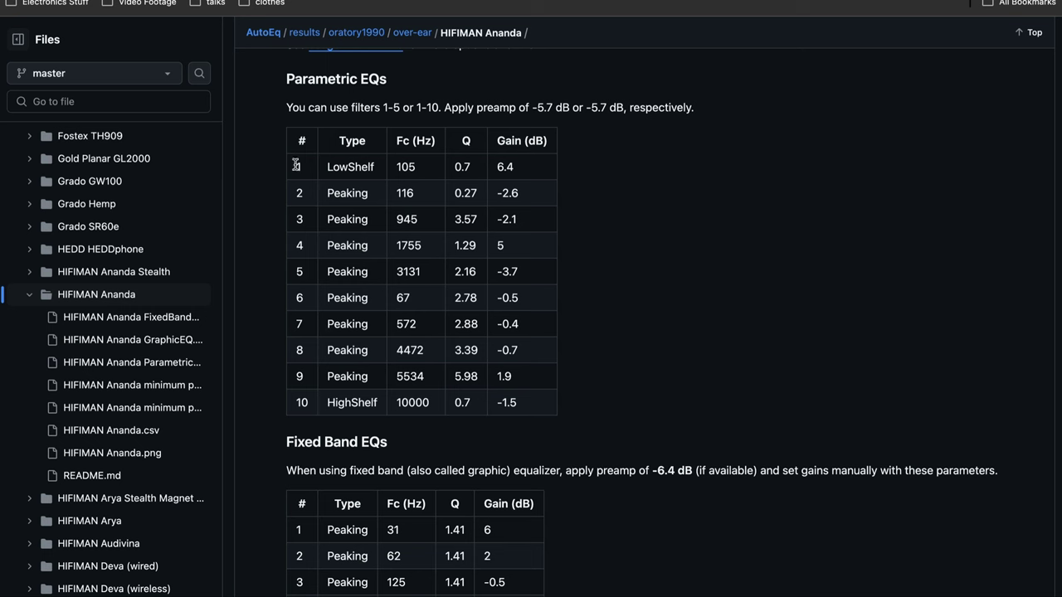
# Step: Highlight filters 1-5 and the full set of filters 1-10 in the Ananda's Parametric EQs table to review both options
pyautogui.moveTo(295, 165); pyautogui.dragTo(521, 271)
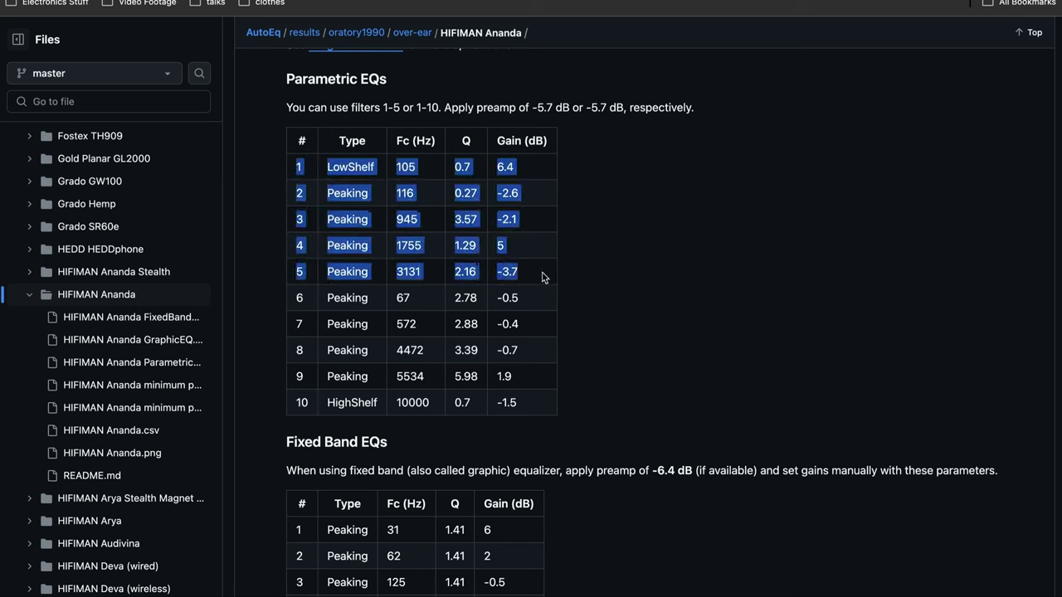
pyautogui.click(575, 378)
pyautogui.moveTo(536, 406); pyautogui.dragTo(291, 165)
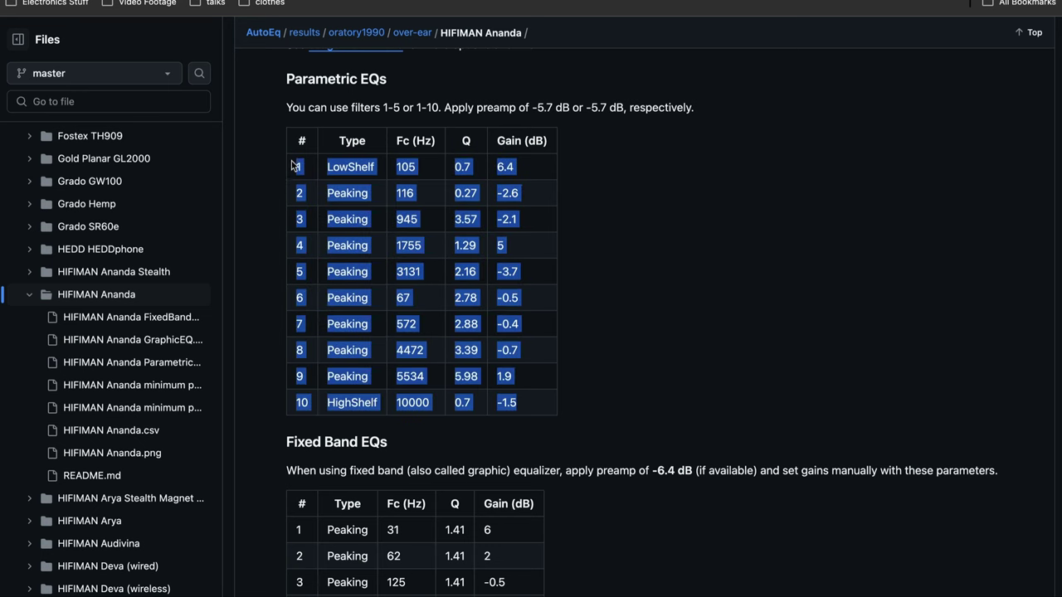
pyautogui.click(586, 134)
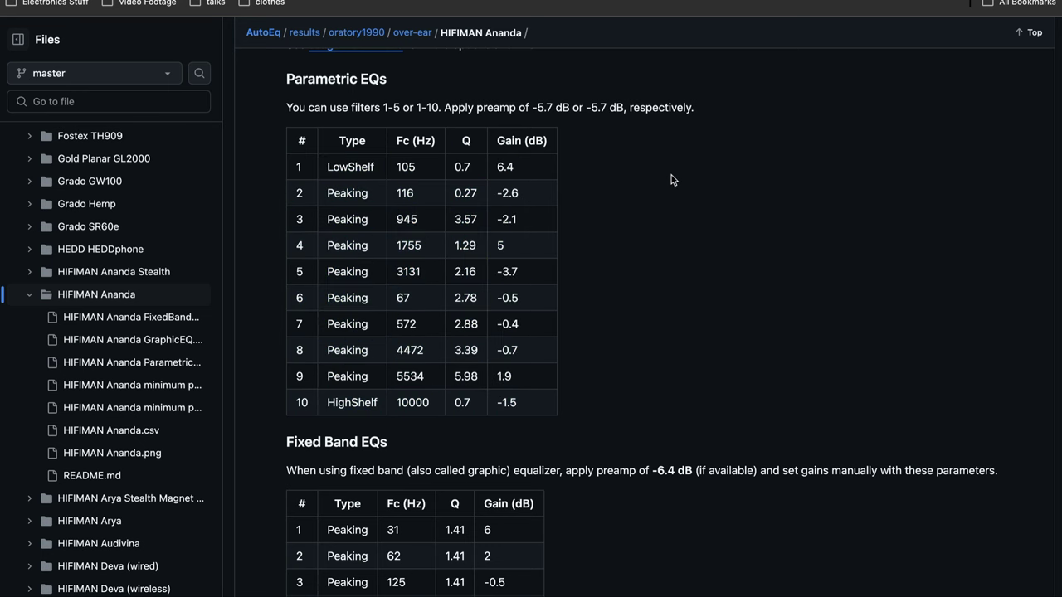
pyautogui.scroll(3, 671, 175)
pyautogui.scroll(-2, 671, 175)
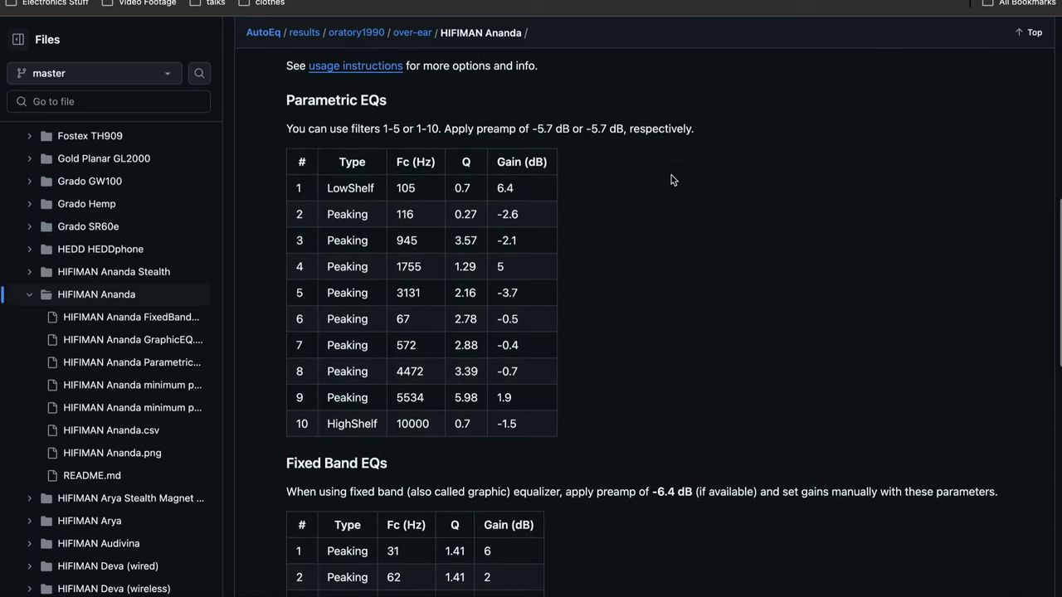
pyautogui.moveTo(220, 396); pyautogui.dragTo(316, 417)
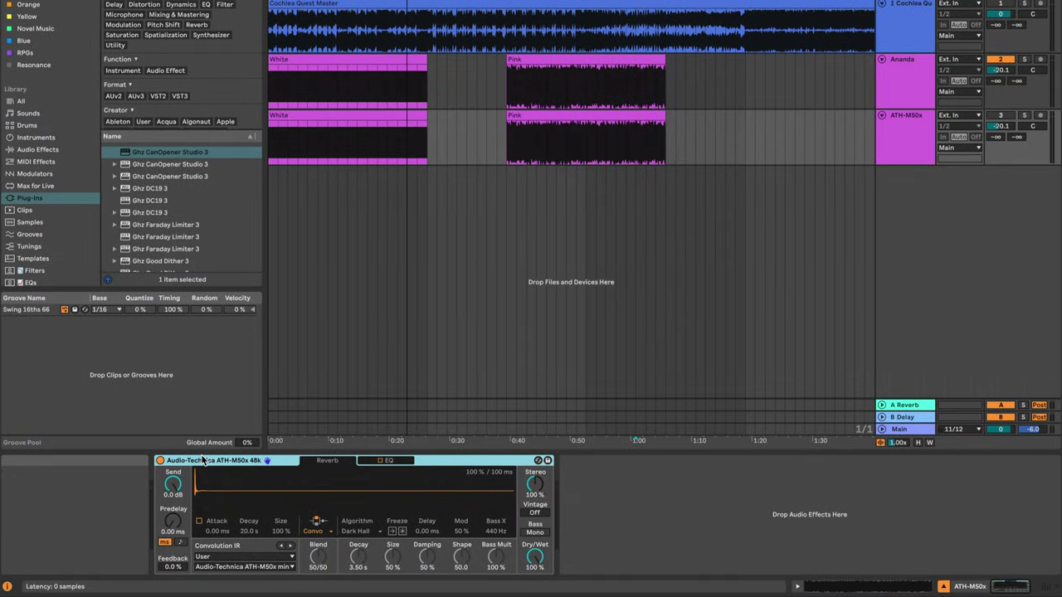
# Step: Switch to Ableton Live, select the Ananda track, and open its Pro-Q 3 window placed clear of the track volume controls
pyautogui.click(892, 66)
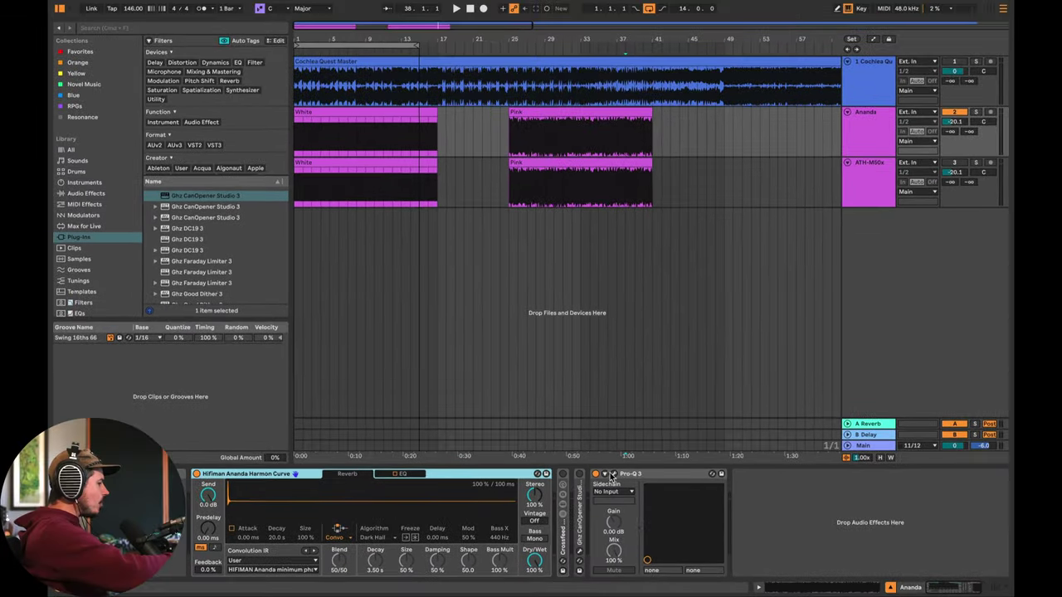
pyautogui.click(623, 460)
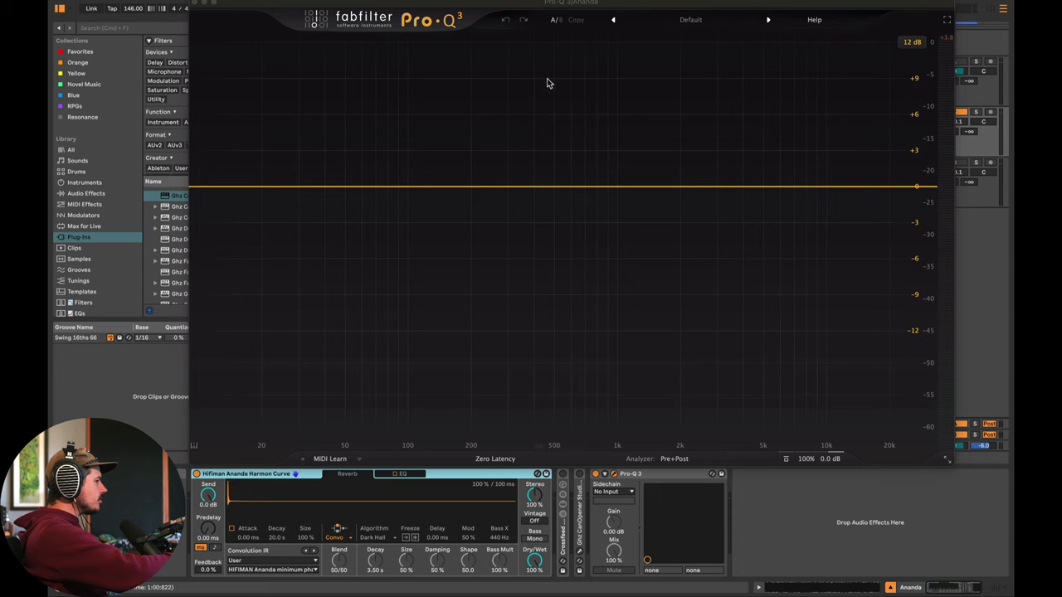
pyautogui.moveTo(532, 5); pyautogui.dragTo(454, 2)
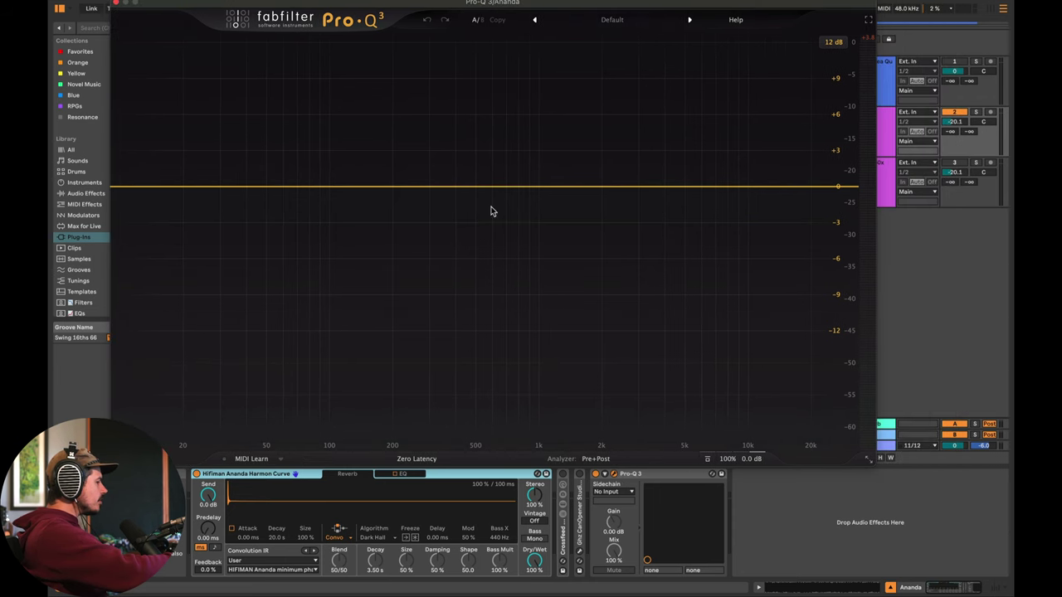
# Step: Bypass the Hifiman Ananda Harmon Curve device and play the noise with Pro-Q 3's analyzer settings shown
pyautogui.click(195, 483)
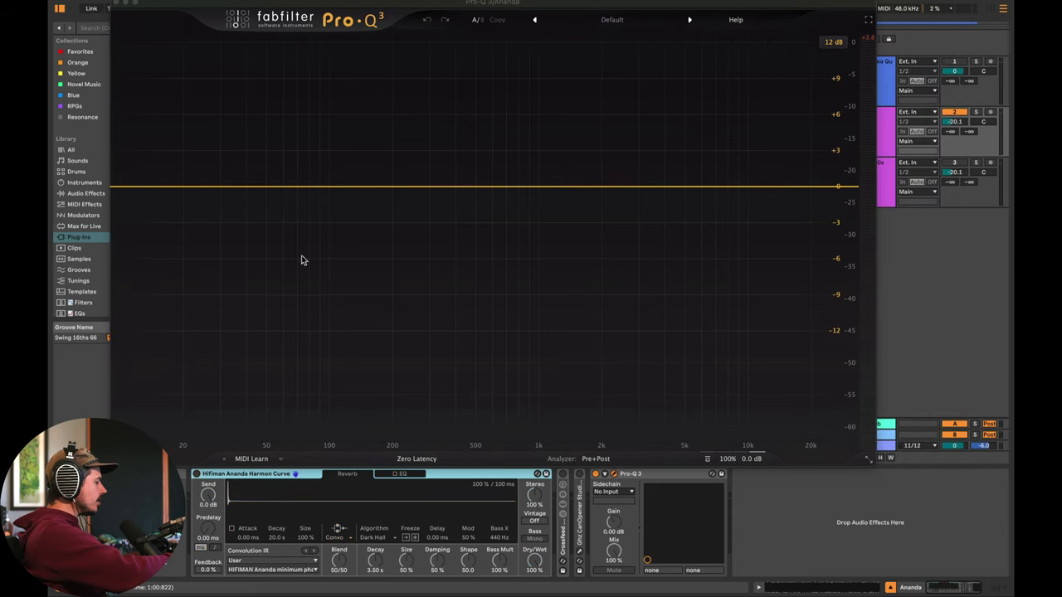
pyautogui.click(594, 459)
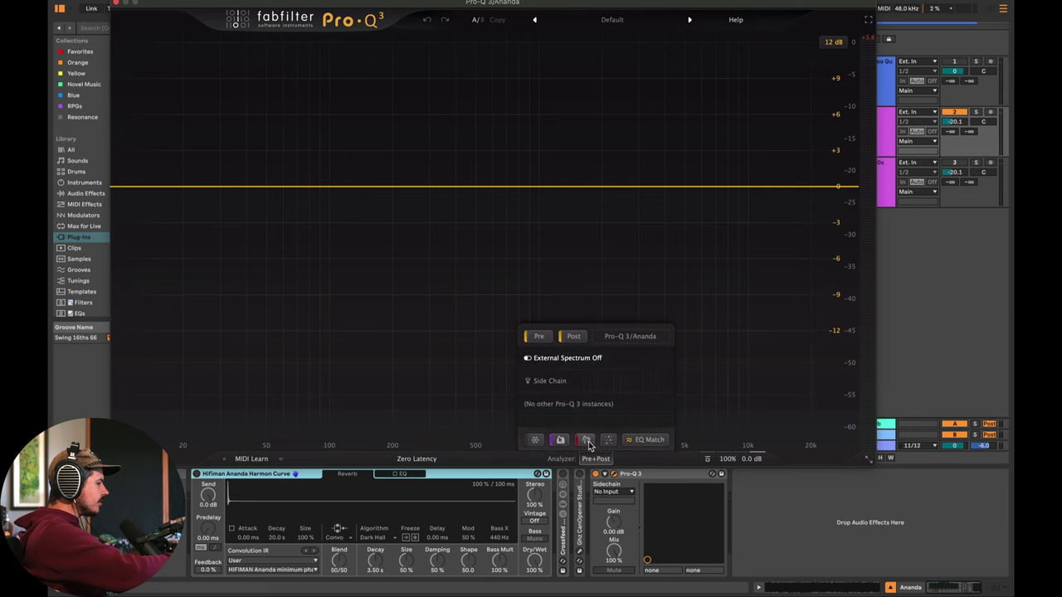
pyautogui.moveTo(608, 445)
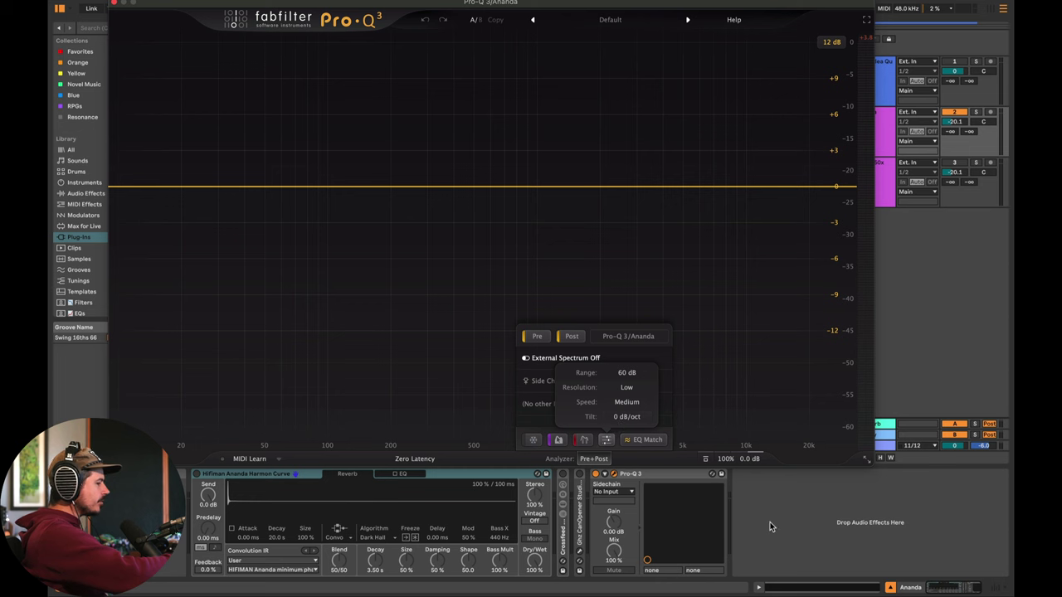
pyautogui.press('space')
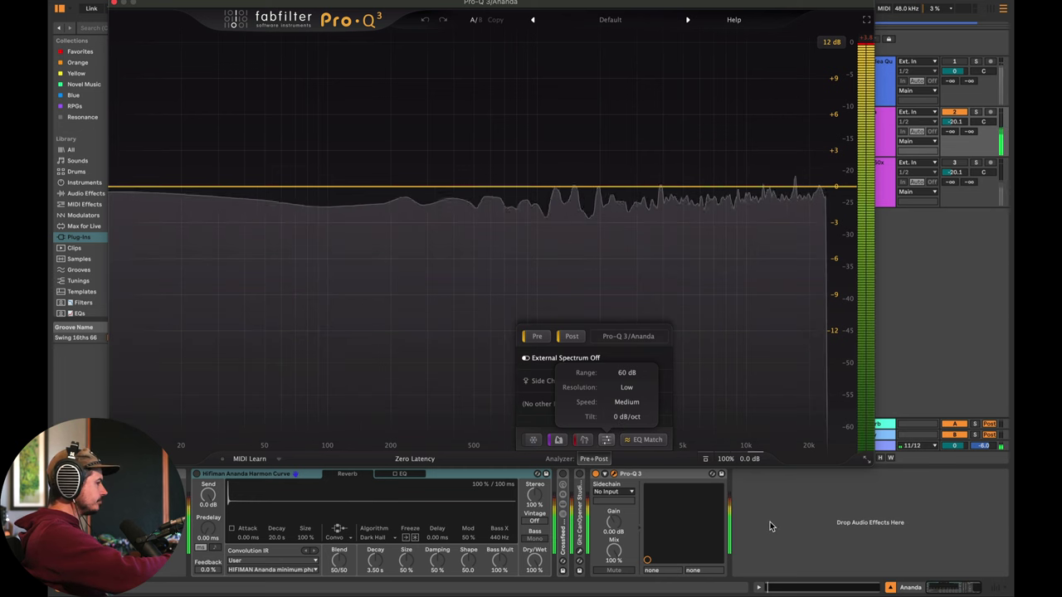
# Step: Lower the Ananda track's volume to -inf and toggle the Hifiman Ananda Harmon Curve device to compare the Pro-Q 3 spectrum
pyautogui.click(197, 475)
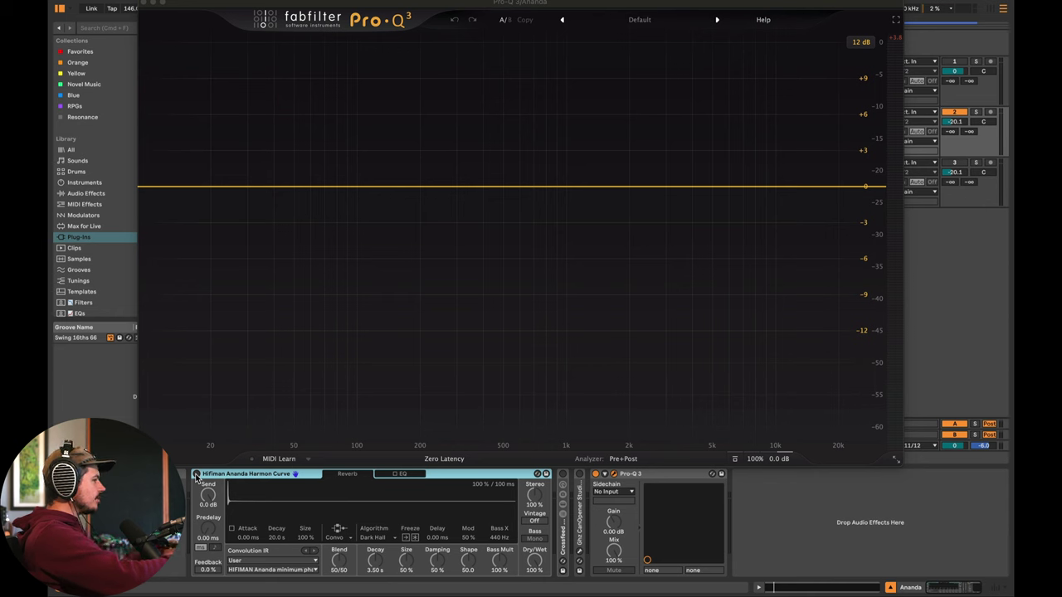
pyautogui.click(948, 122)
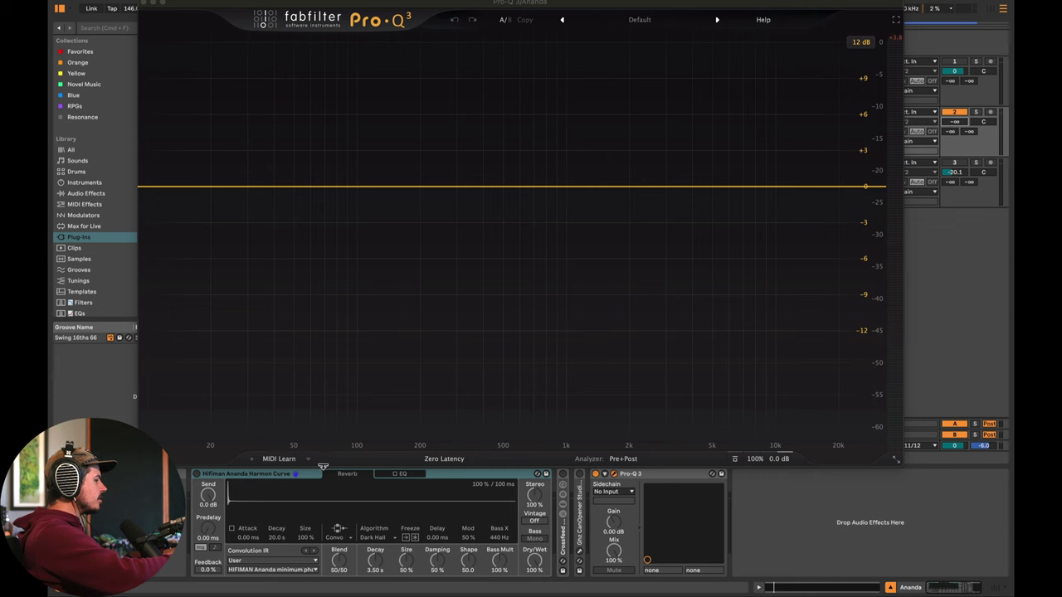
pyautogui.click(196, 475)
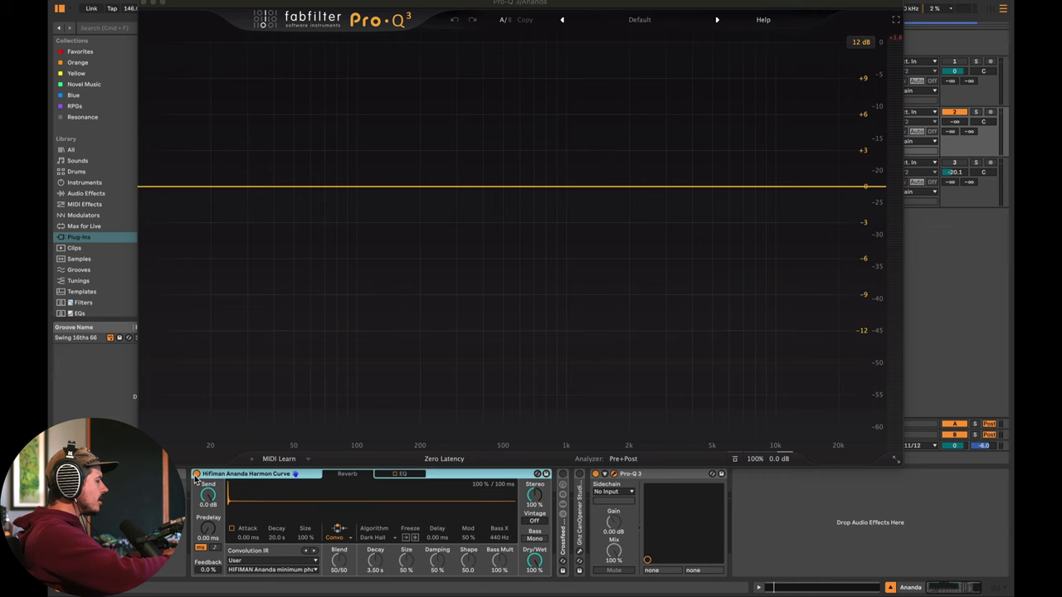
pyautogui.click(196, 475)
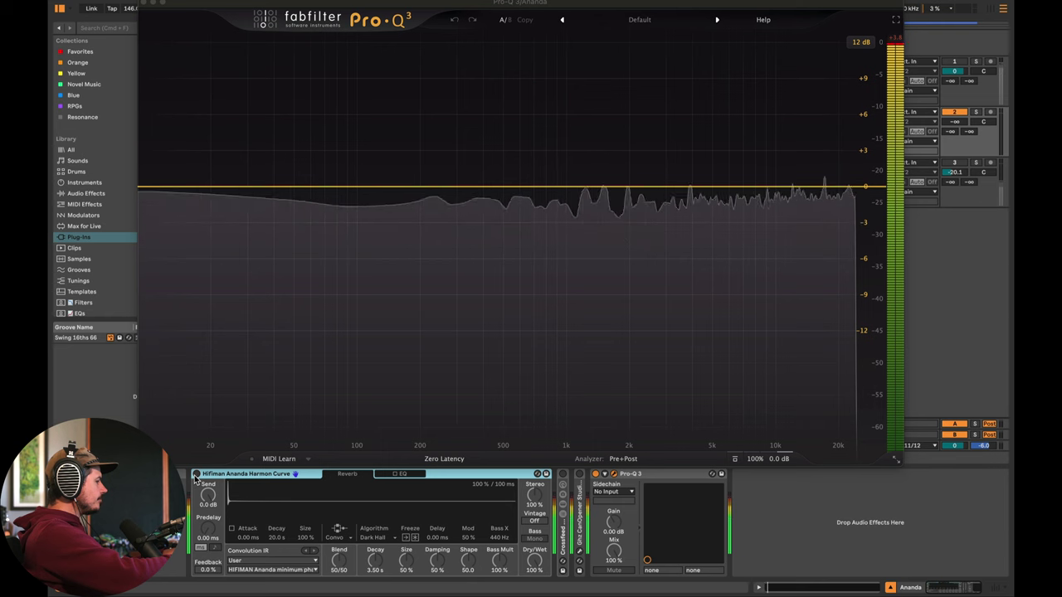
pyautogui.click(196, 475)
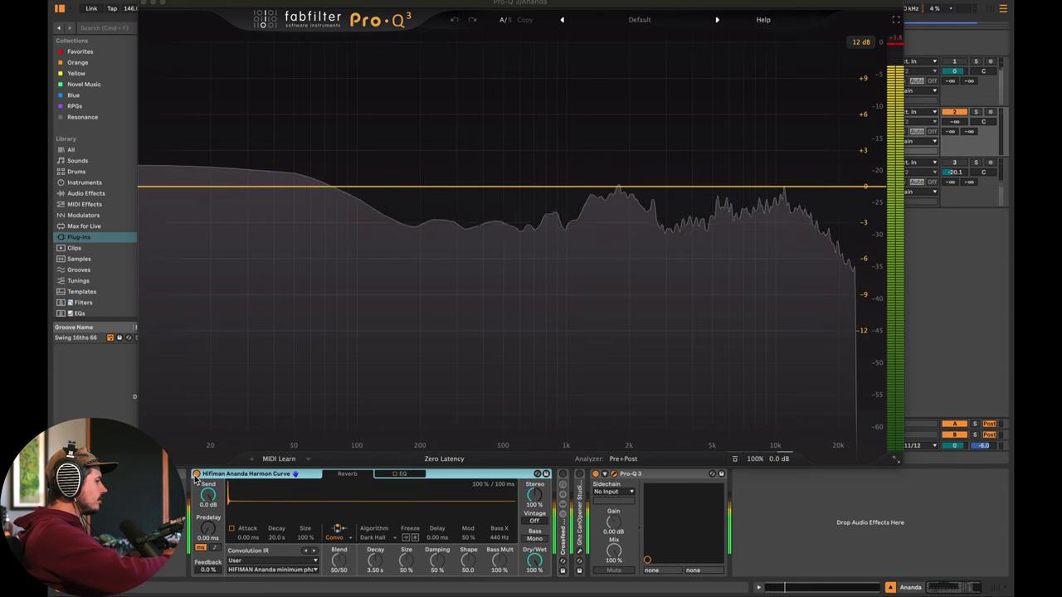
pyautogui.click(196, 476)
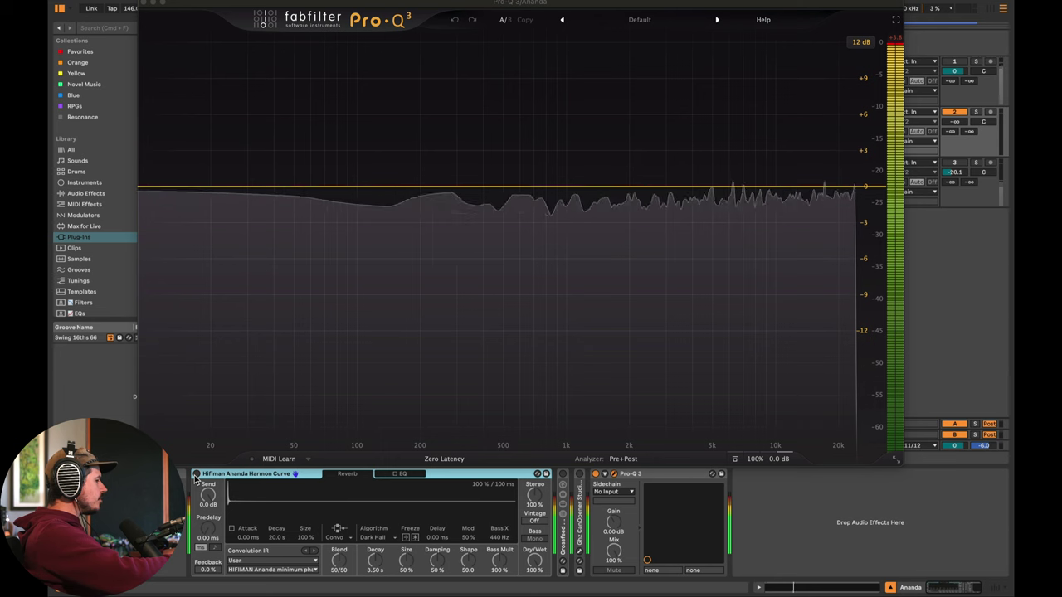
# Step: Enable the Hifiman Ananda Harmon Curve device and freeze Pro-Q 3's analyzer to inspect the corrected noise spectrum
pyautogui.click(195, 476)
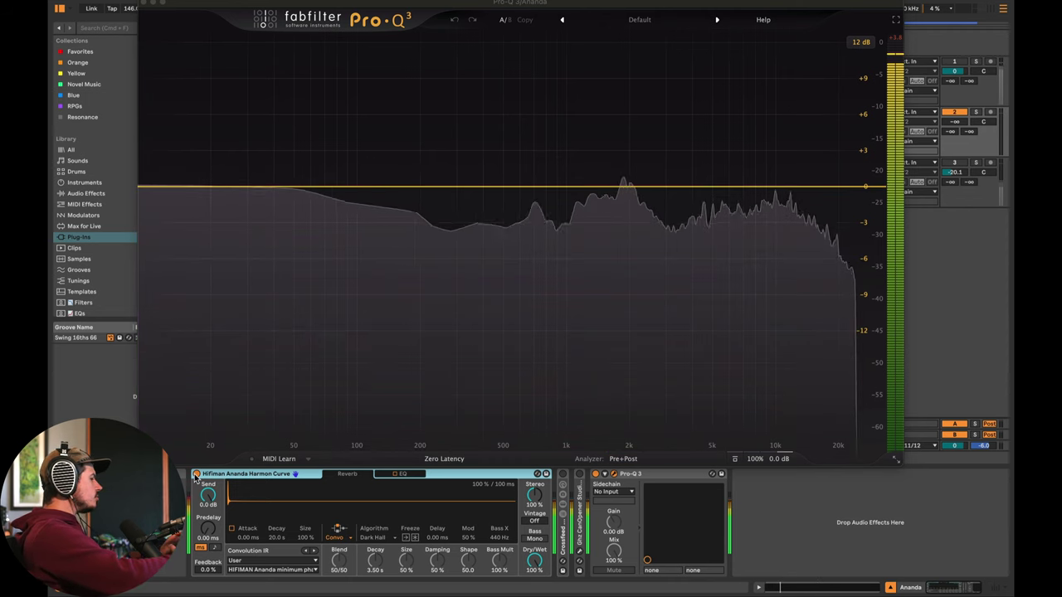
pyautogui.click(623, 459)
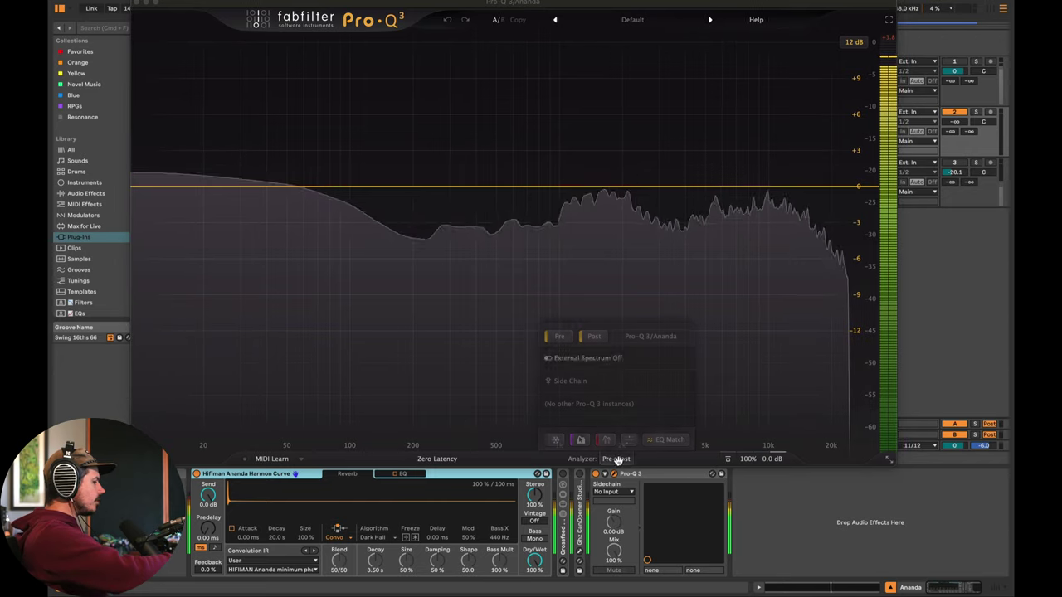
pyautogui.click(556, 440)
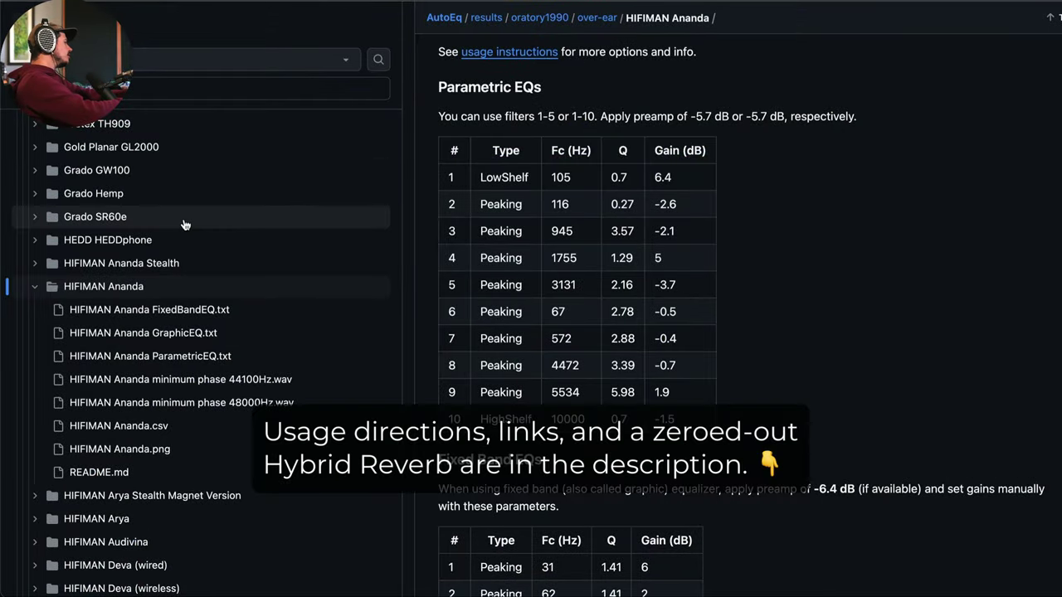
# Step: Switch to the AutoEq repository, open HIFIMAN Ananda minimum phase 48000Hz.wav from the HIFIMAN Ananda folder, and bring up its further file actions
pyautogui.scroll(4, 40, 287)
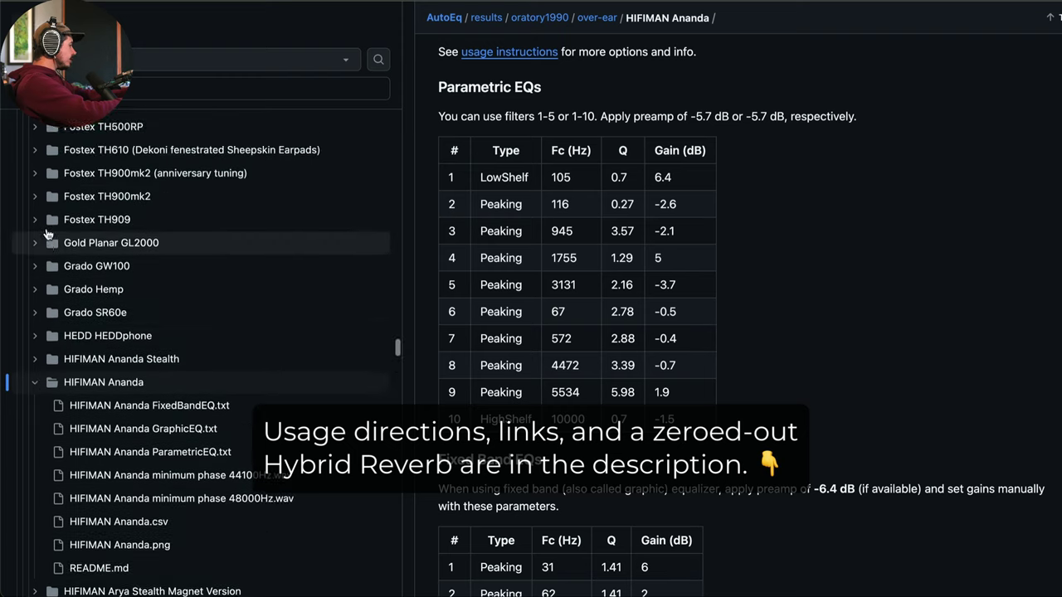
pyautogui.scroll(-15, 47, 234)
pyautogui.scroll(12, 47, 234)
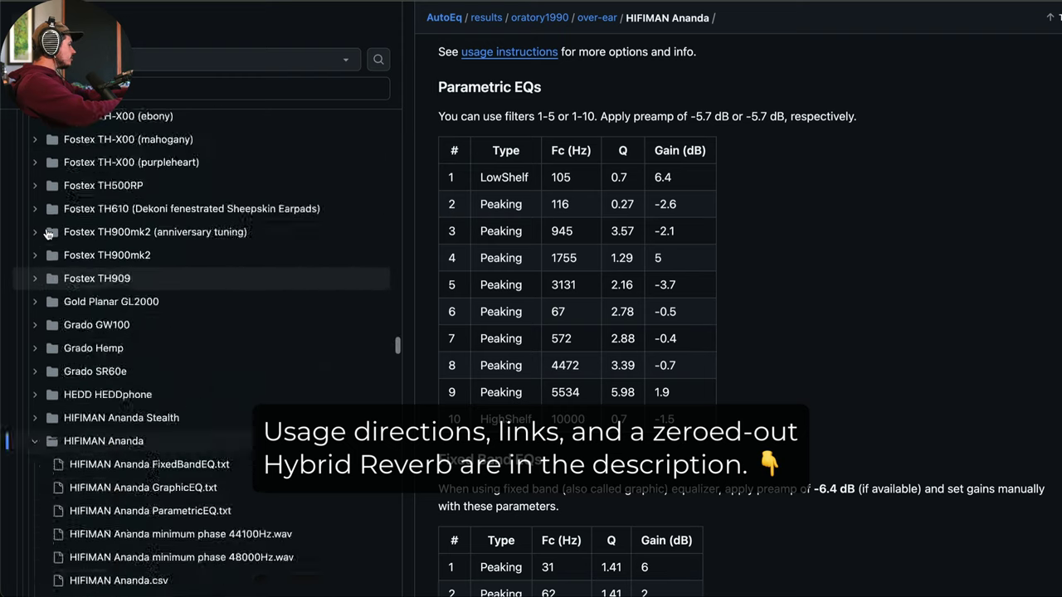
pyautogui.scroll(-4, 47, 234)
pyautogui.scroll(-1, 47, 234)
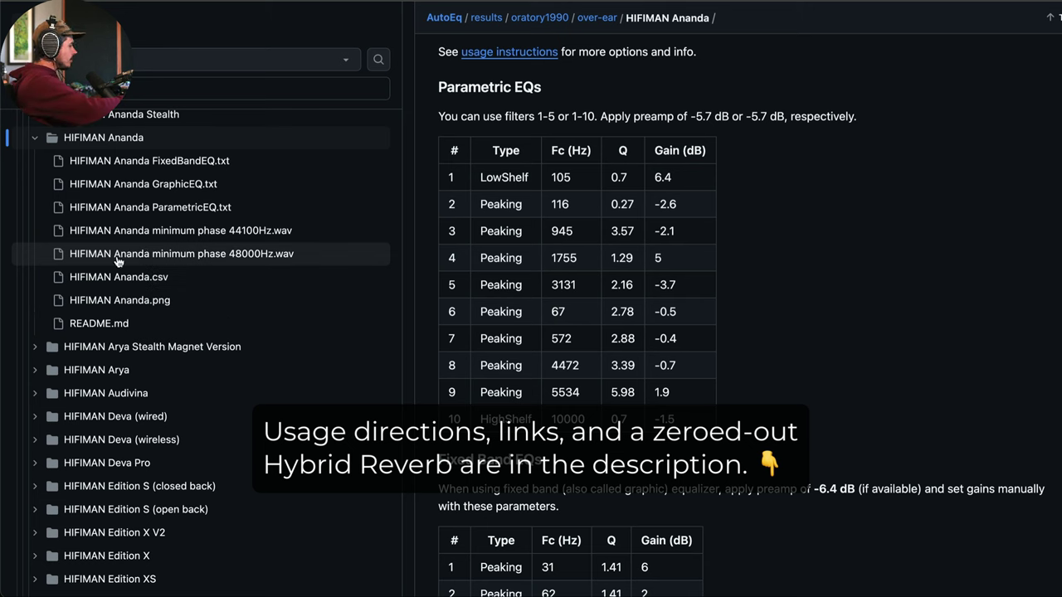
pyautogui.click(247, 259)
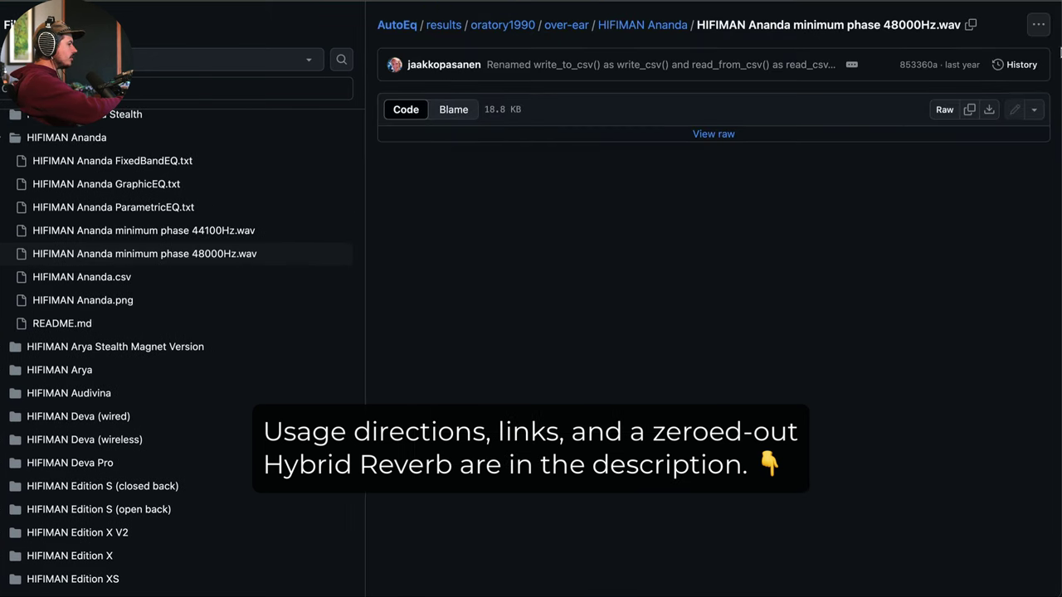
pyautogui.click(1041, 29)
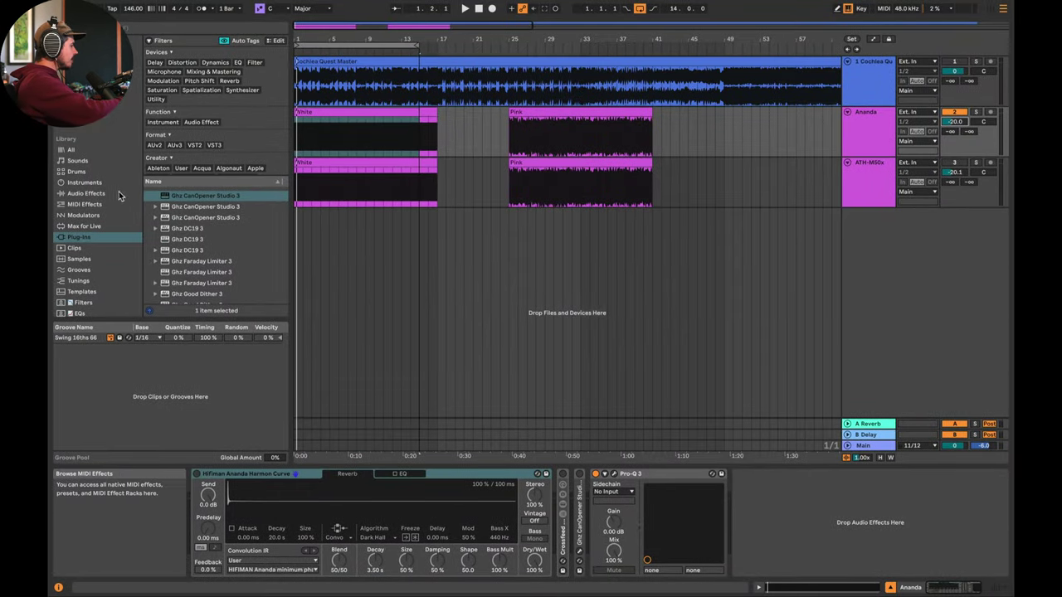
# Step: Switch to Ableton Live and insert a Hybrid Reverb audio effect directly before Pro-Q 3 on the Ananda track
pyautogui.click(86, 192)
pyautogui.scroll(-5, 180, 259)
pyautogui.moveTo(183, 272); pyautogui.dragTo(589, 512)
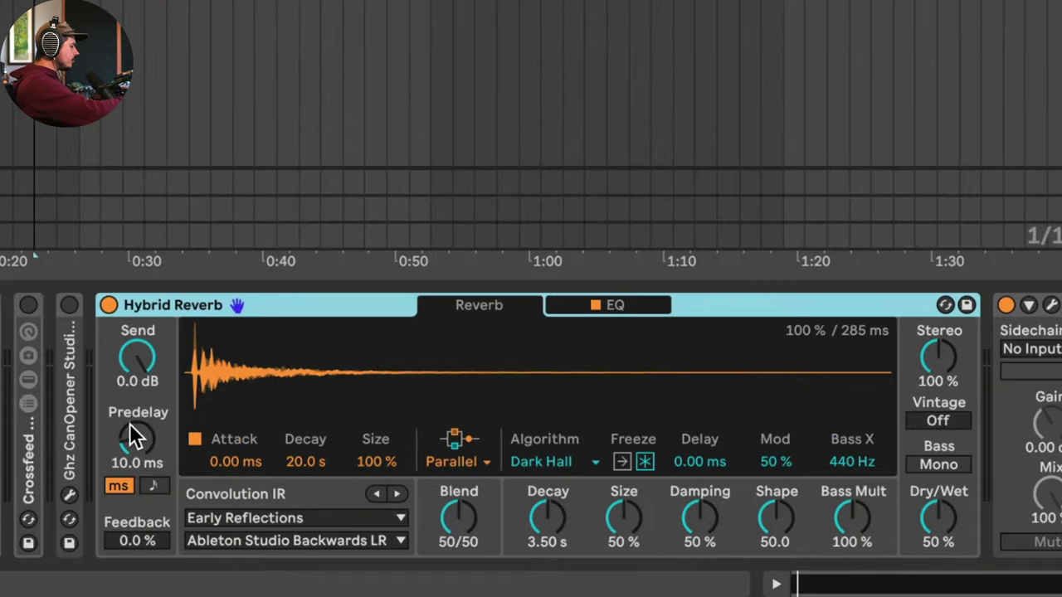
# Step: Configure the new Hybrid Reverb with a 0.00 ms predelay, Convolution routing and the Attack envelope switched off
pyautogui.click(457, 522)
pyautogui.press('Delete')
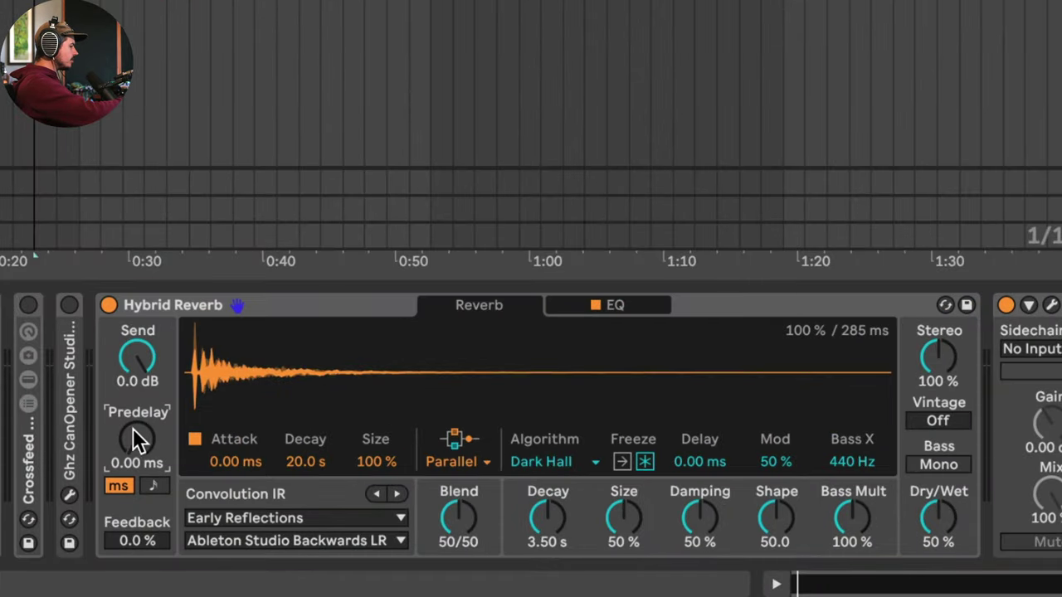
pyautogui.click(450, 461)
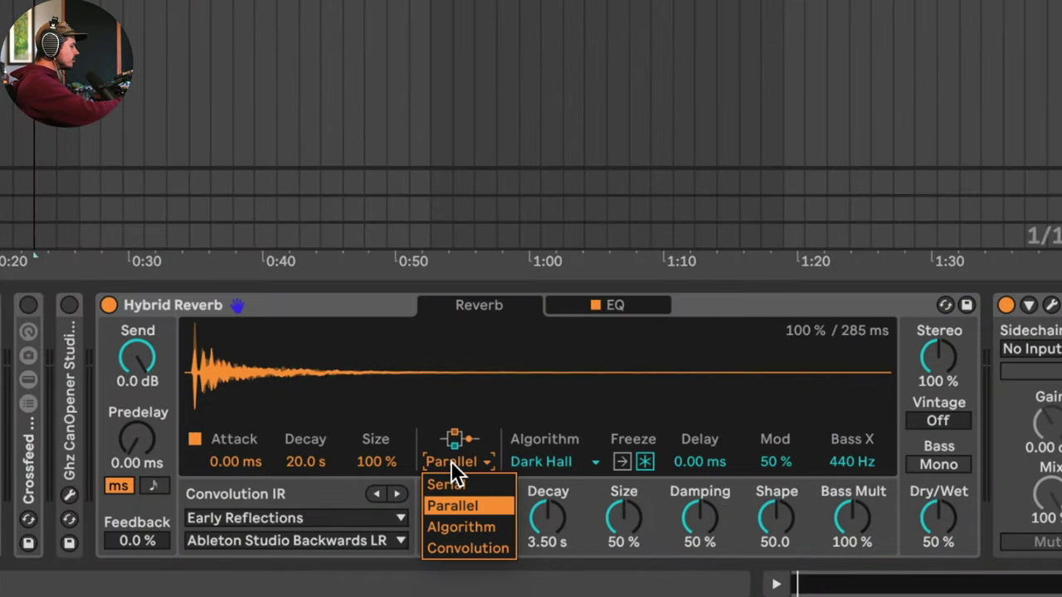
pyautogui.click(453, 549)
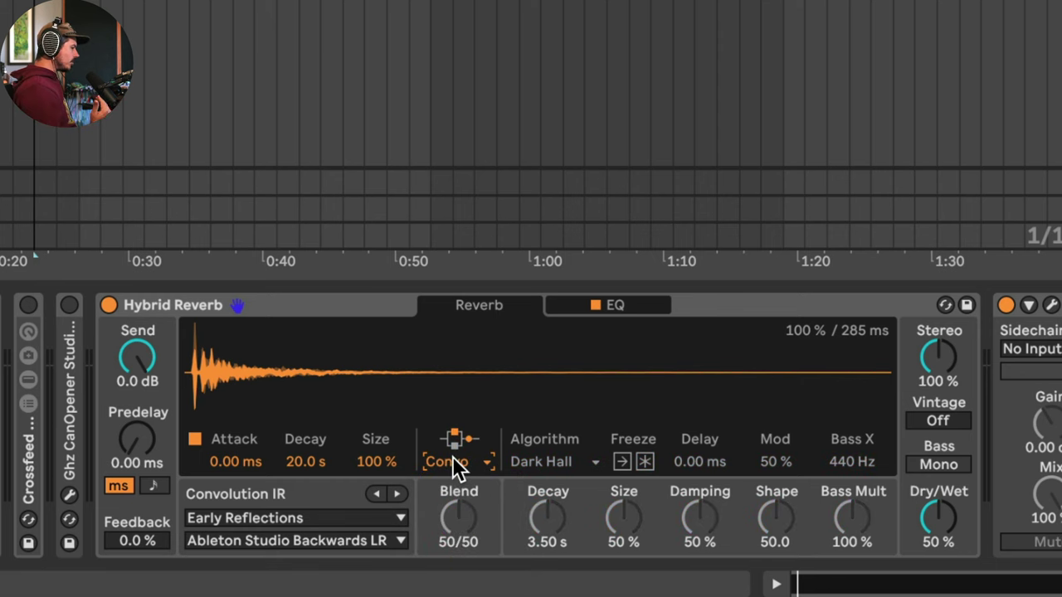
pyautogui.click(196, 440)
# Step: Switch off the Hybrid Reverb's EQ section and set its Dry/Wet to 100 %
pyautogui.click(618, 307)
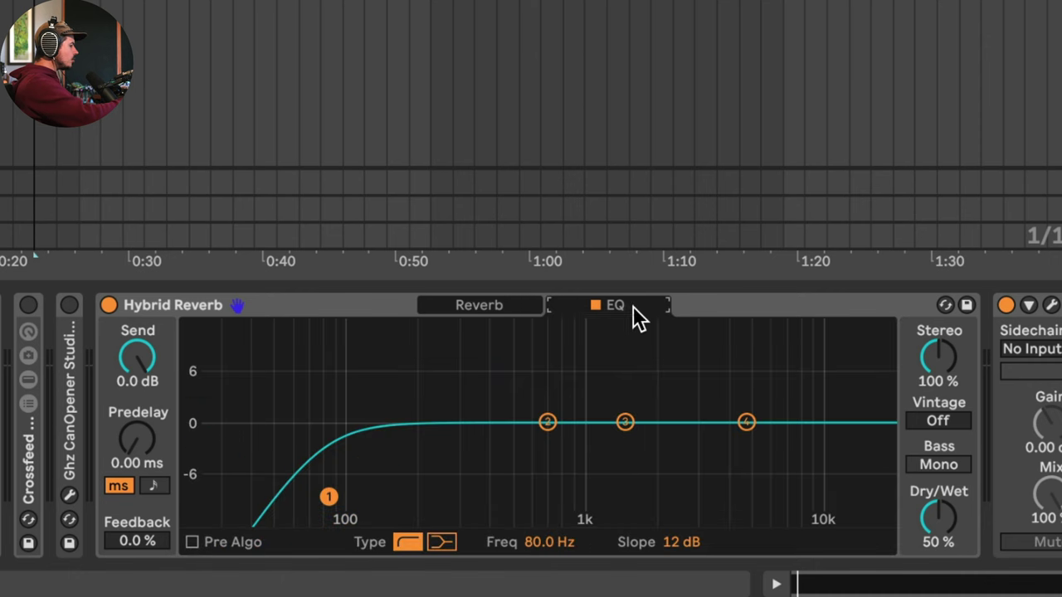
pyautogui.click(498, 308)
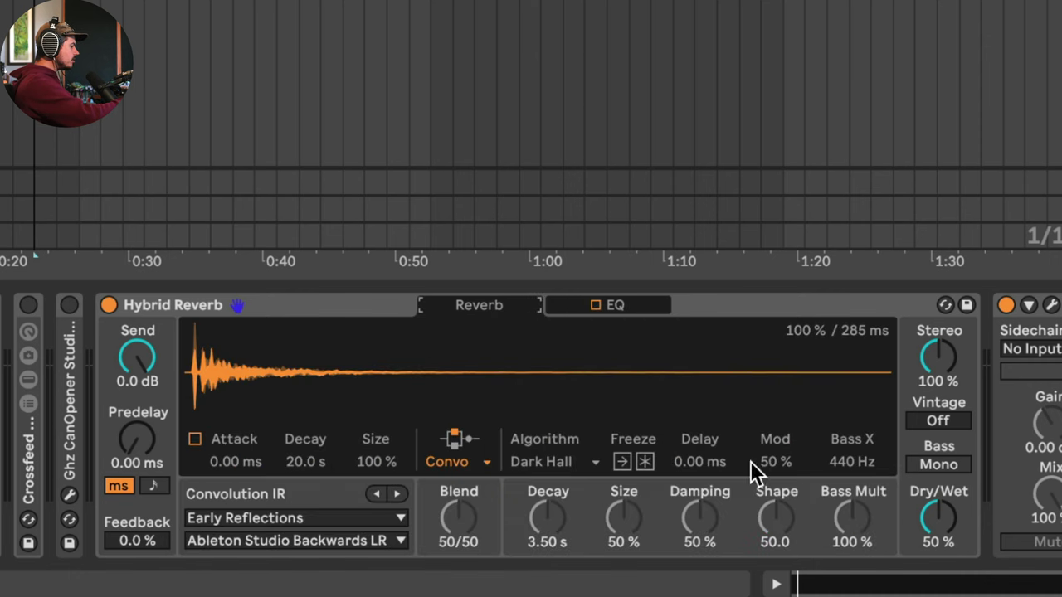
pyautogui.moveTo(936, 538); pyautogui.dragTo(937, 538)
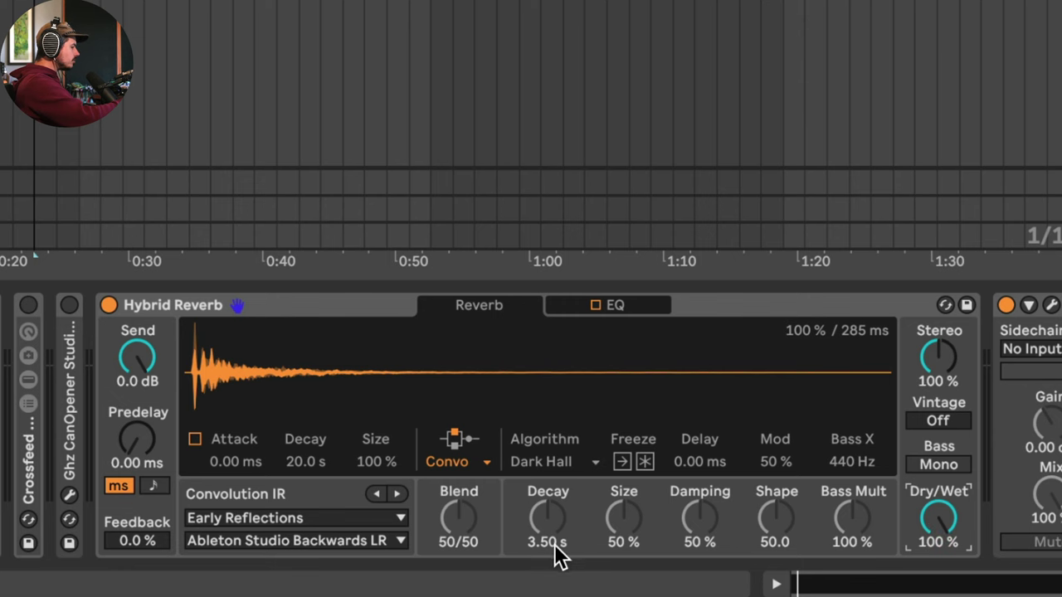
pyautogui.click(606, 309)
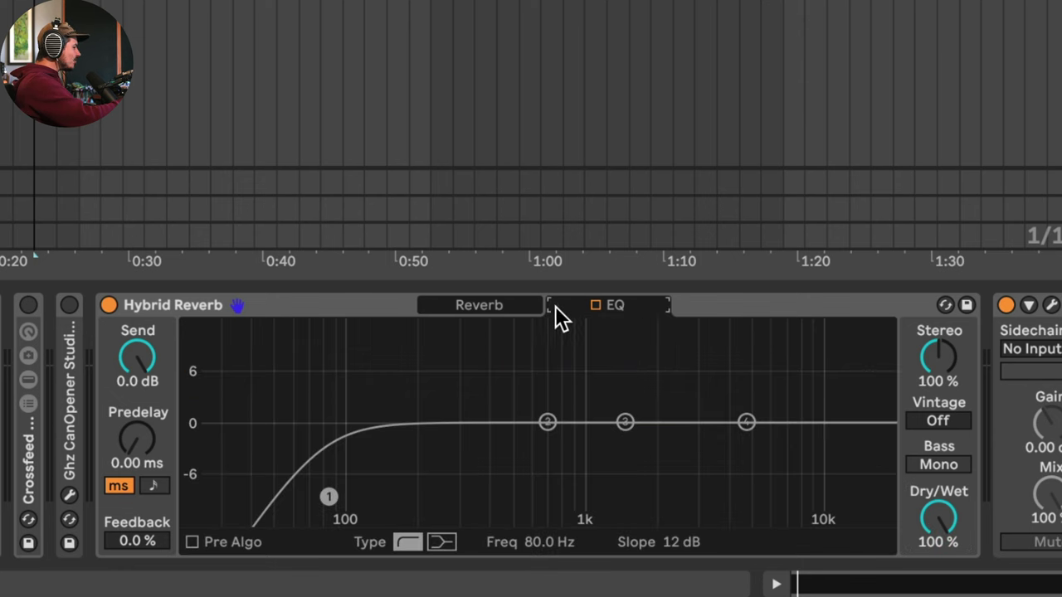
pyautogui.click(518, 309)
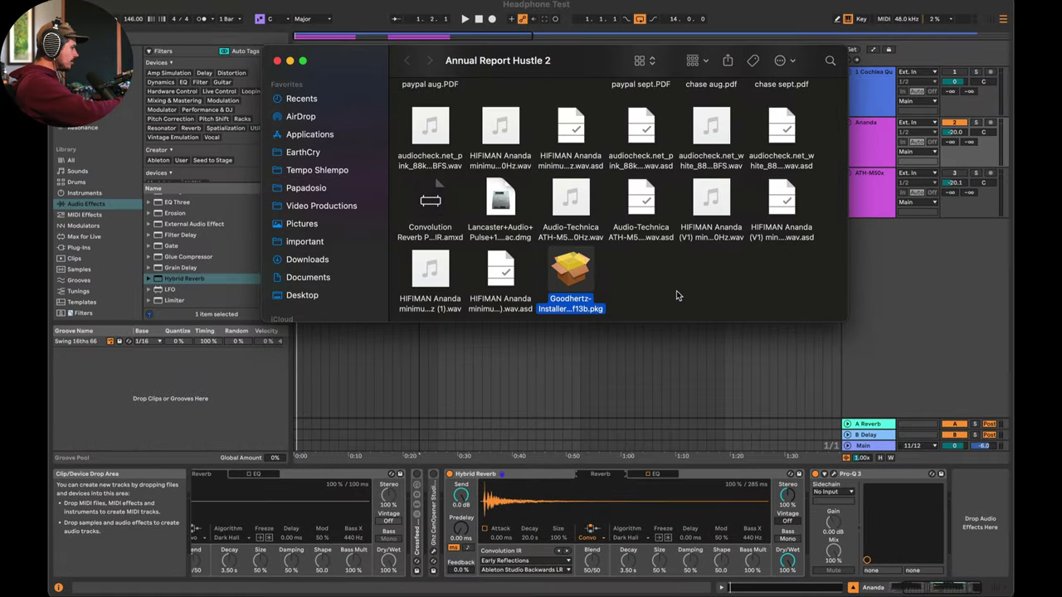
# Step: Load the HIFIMAN Ananda minimum phase WAV into the Hybrid Reverb as its impulse response, and toggle the device with Pro-Q 3's spectrum open
pyautogui.moveTo(500, 125); pyautogui.dragTo(575, 499)
pyautogui.click(505, 395)
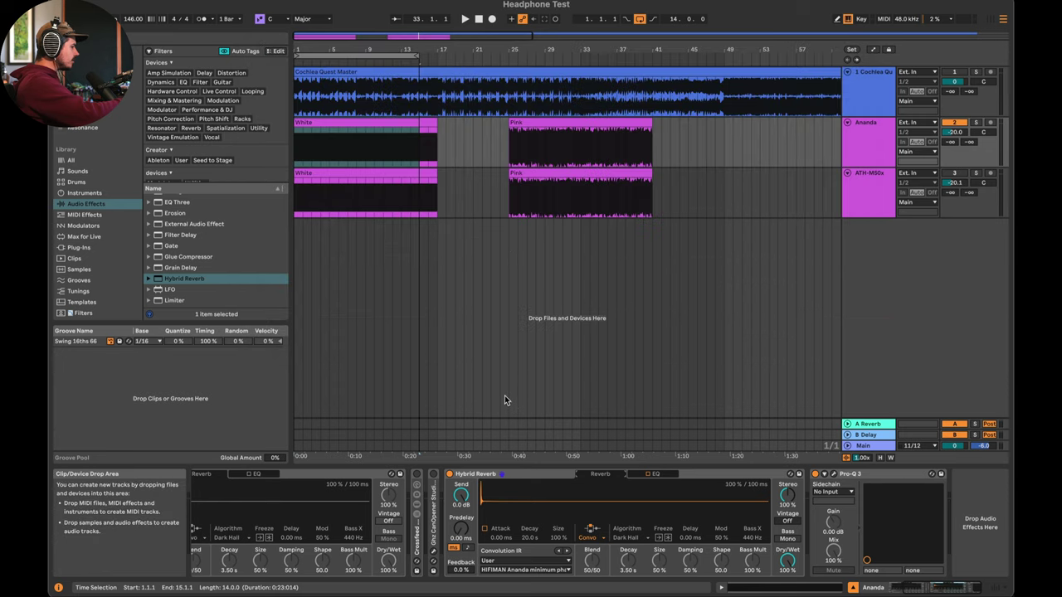
pyautogui.click(833, 474)
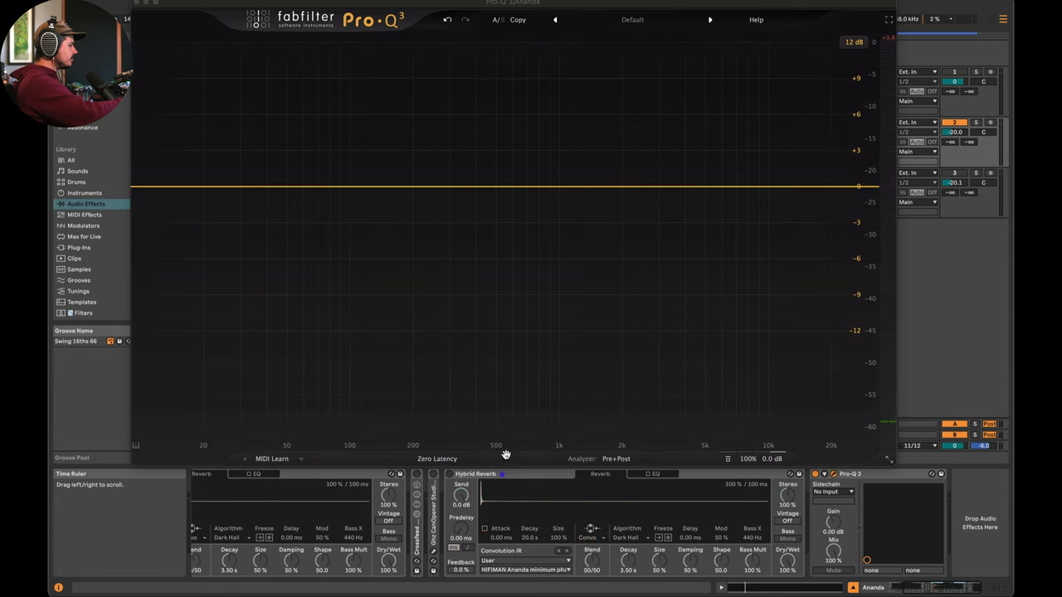
pyautogui.click(449, 474)
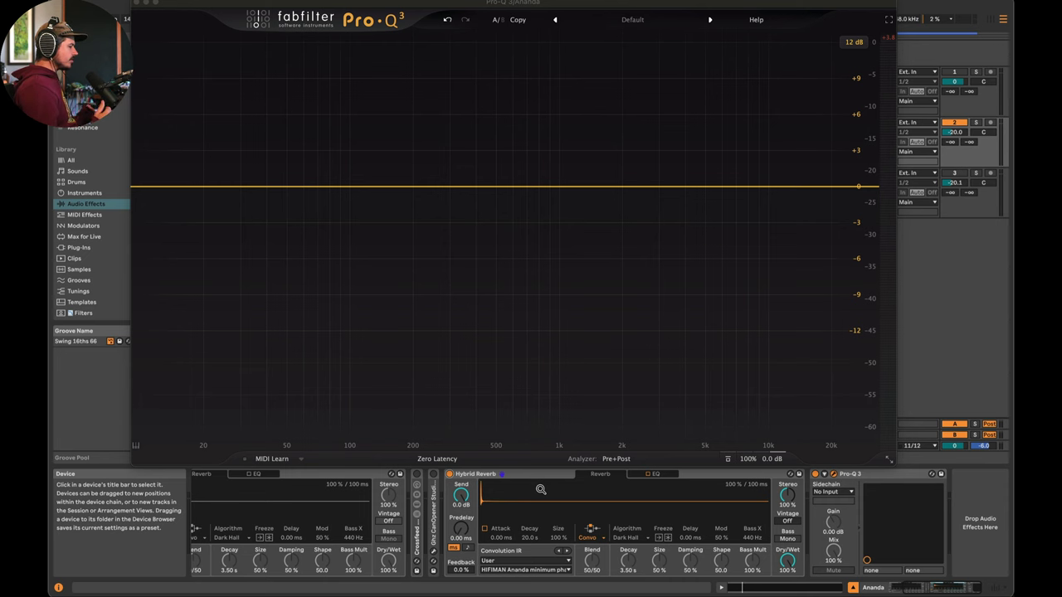
# Step: Close the Pro-Q 3 window and insert MeldaProduction's MConvolutionEZ plug-in between Hybrid Reverb and Pro-Q 3 on the Ananda track
pyautogui.press('Down')
pyautogui.press('Down')
pyautogui.press('Down')
pyautogui.press('Down')
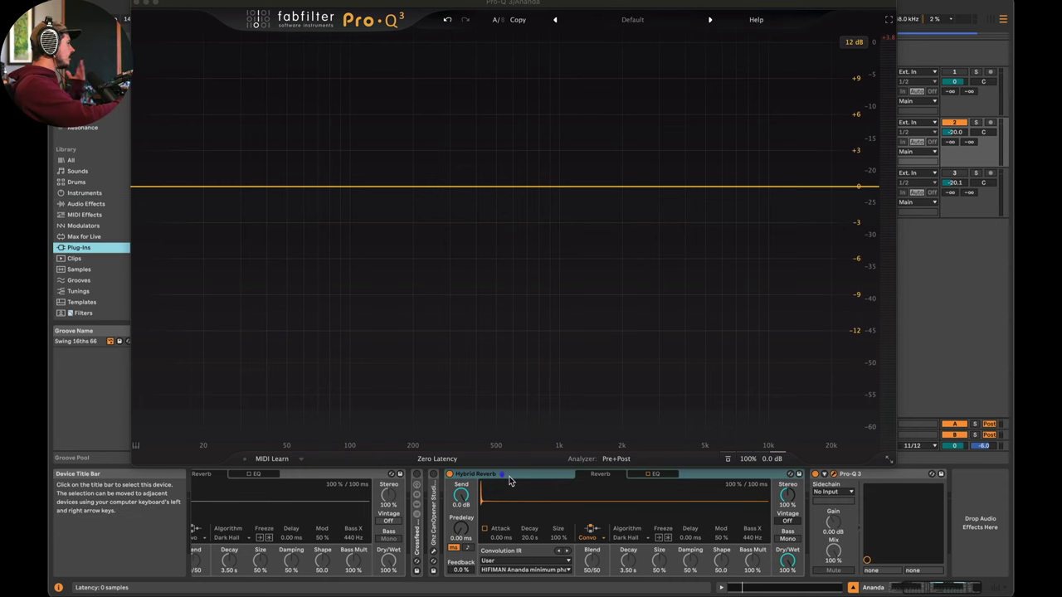
pyautogui.click(138, 3)
pyautogui.click(150, 263)
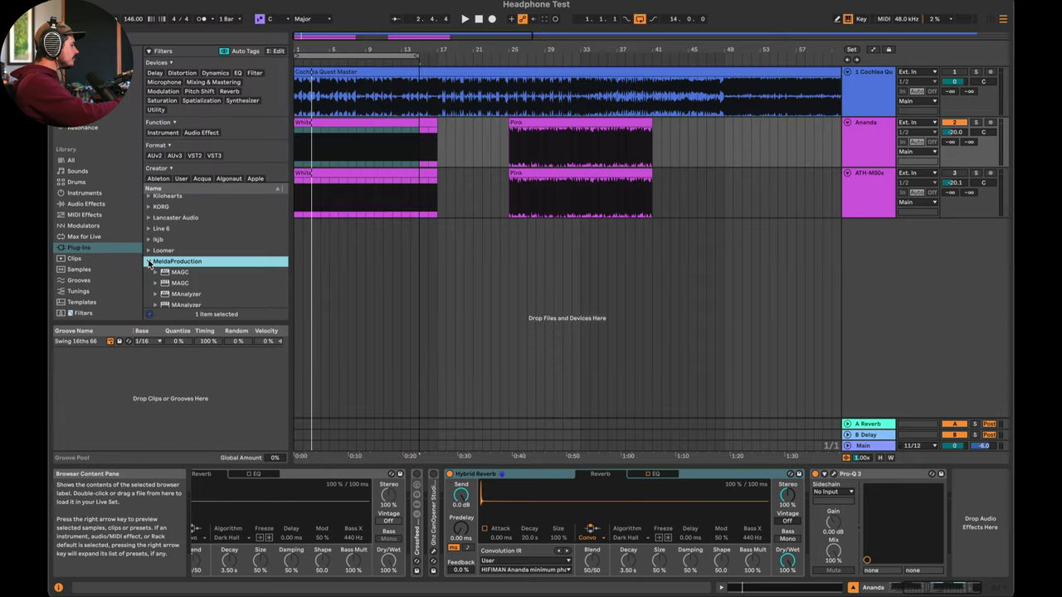
pyautogui.scroll(-8, 204, 289)
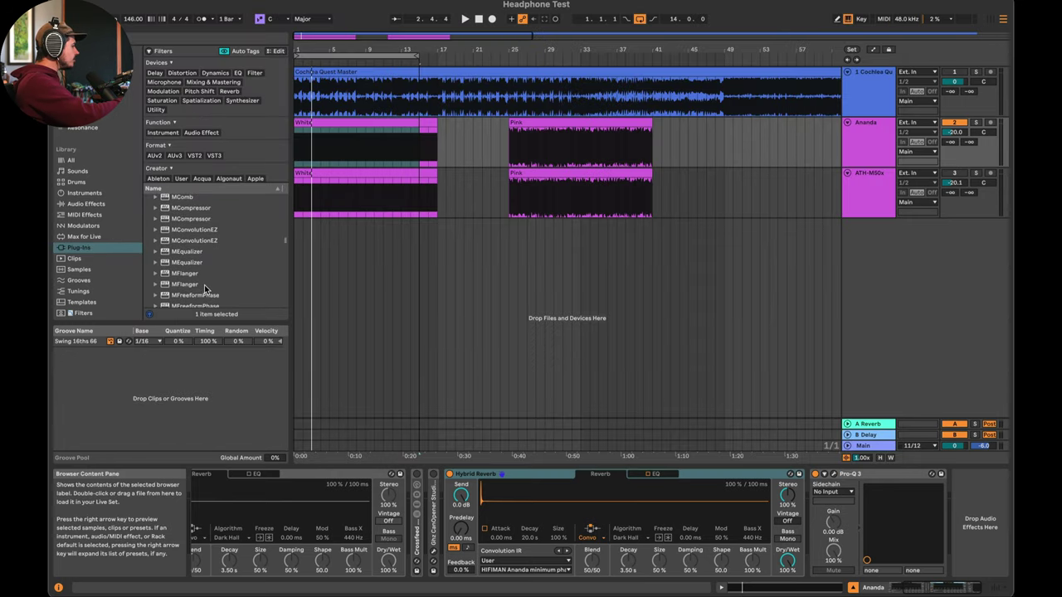
pyautogui.moveTo(177, 232); pyautogui.dragTo(808, 516)
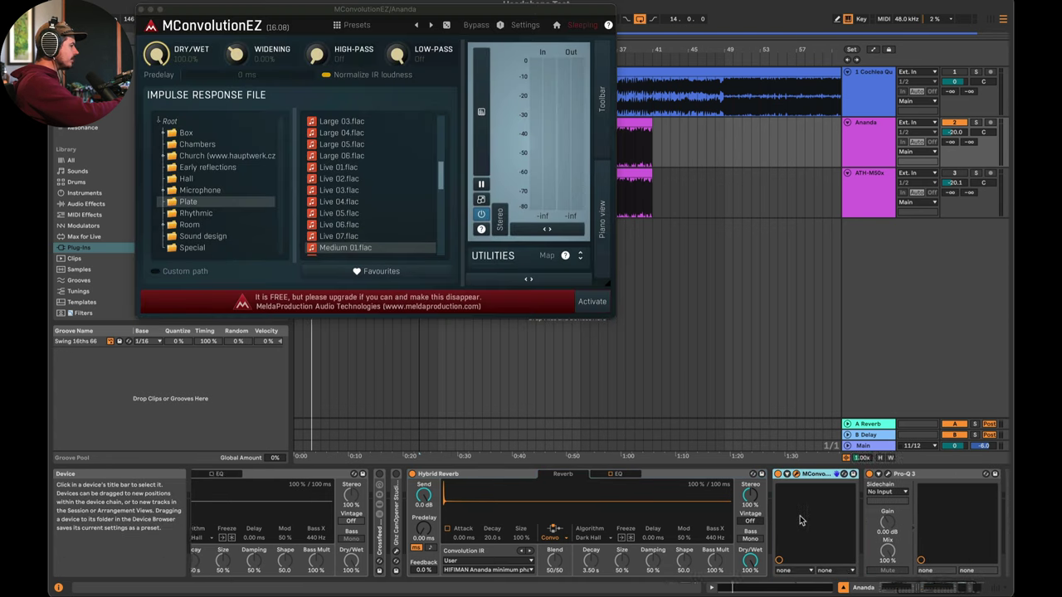
# Step: Enable Custom path in MConvolutionEZ and load the HIFIMAN Ananda minimum phase file from the Desktop's Annual Report Hustle 2 folder
pyautogui.click(186, 271)
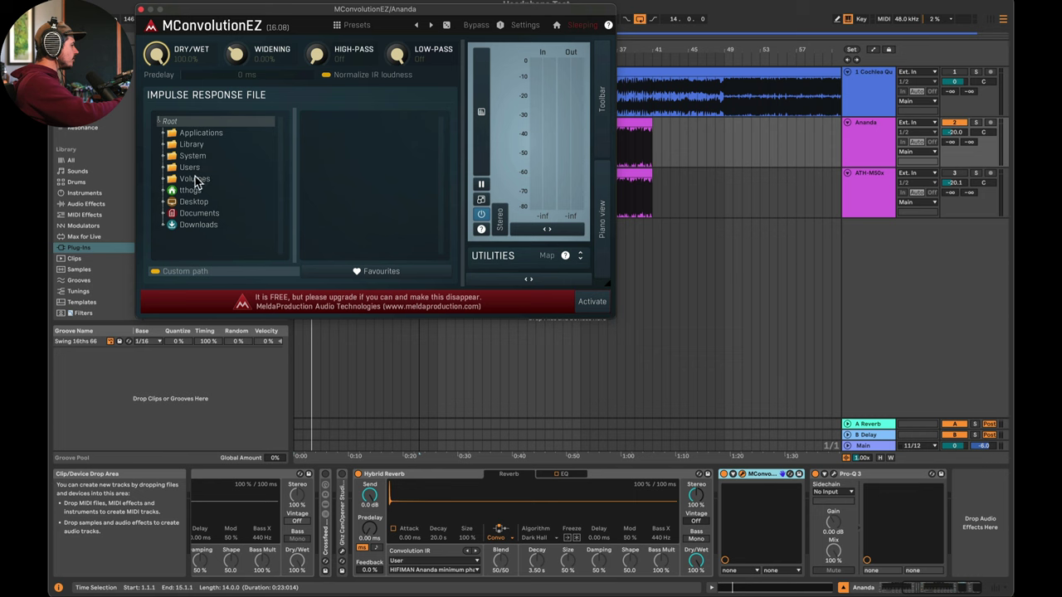
pyautogui.click(194, 202)
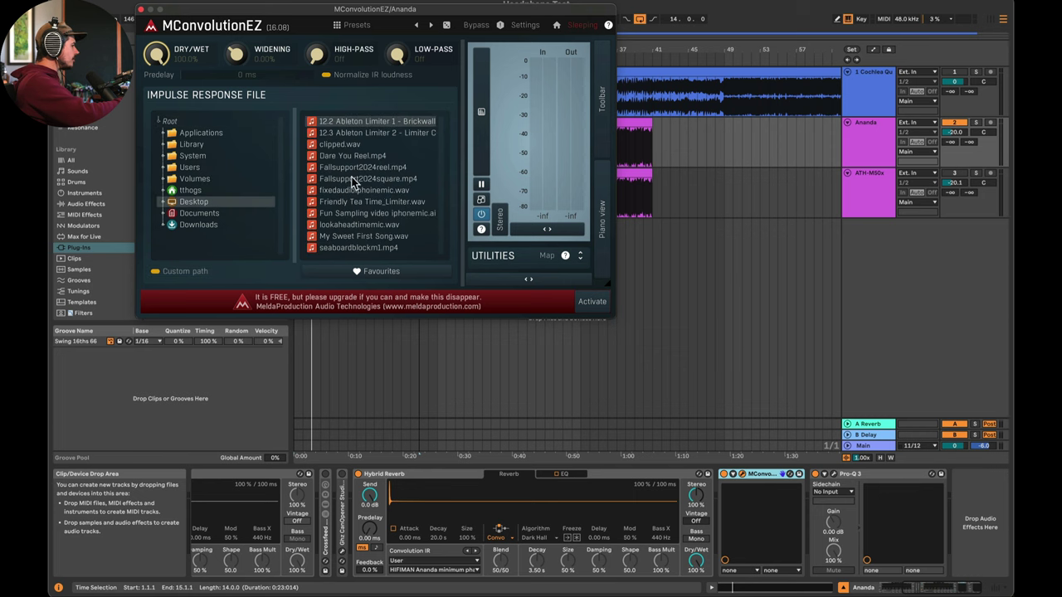
pyautogui.doubleClick(206, 203)
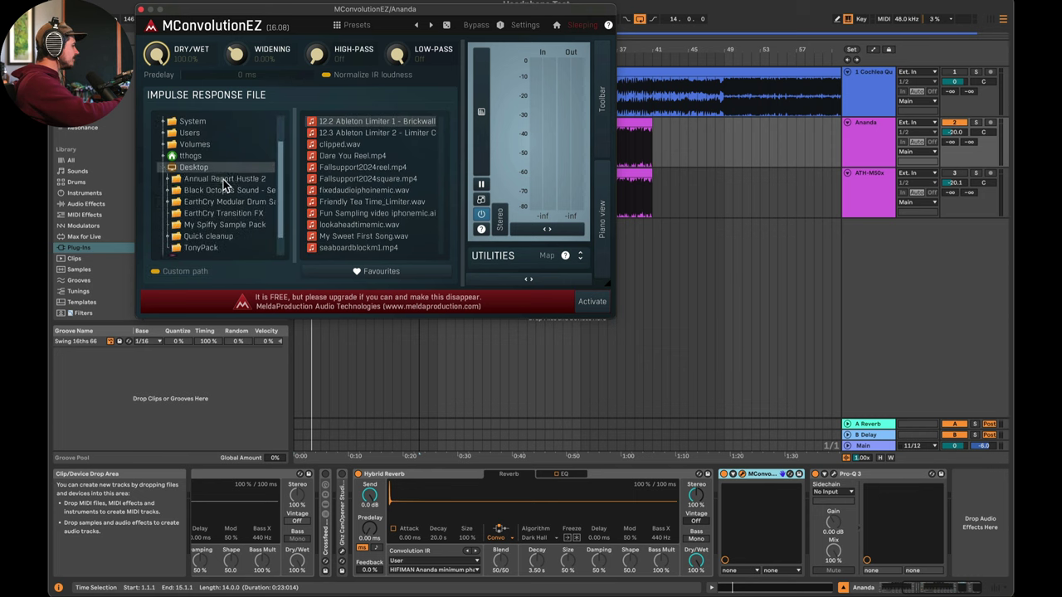
pyautogui.click(223, 180)
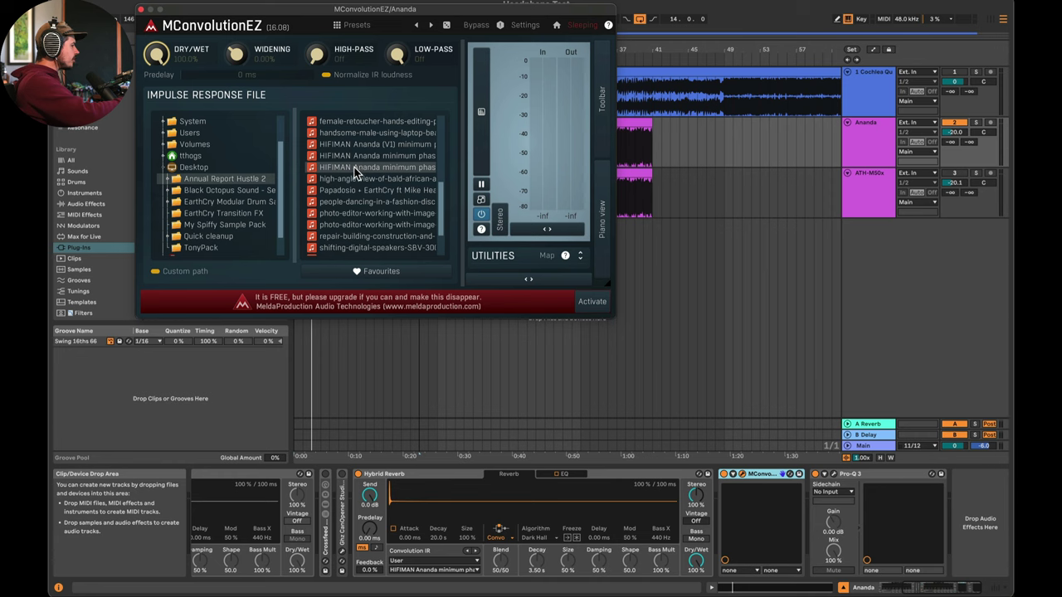
pyautogui.click(355, 168)
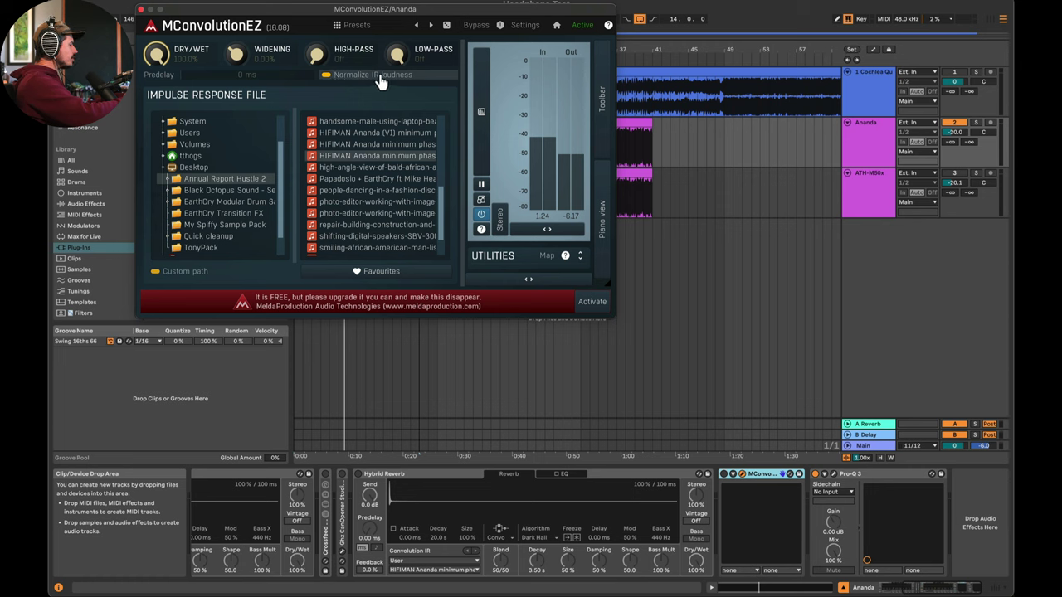
# Step: Deactivate MConvolutionEZ for a level comparison, enable its Normalize IR loudness option, and select Pro-Q 3 in the chain
pyautogui.click(724, 475)
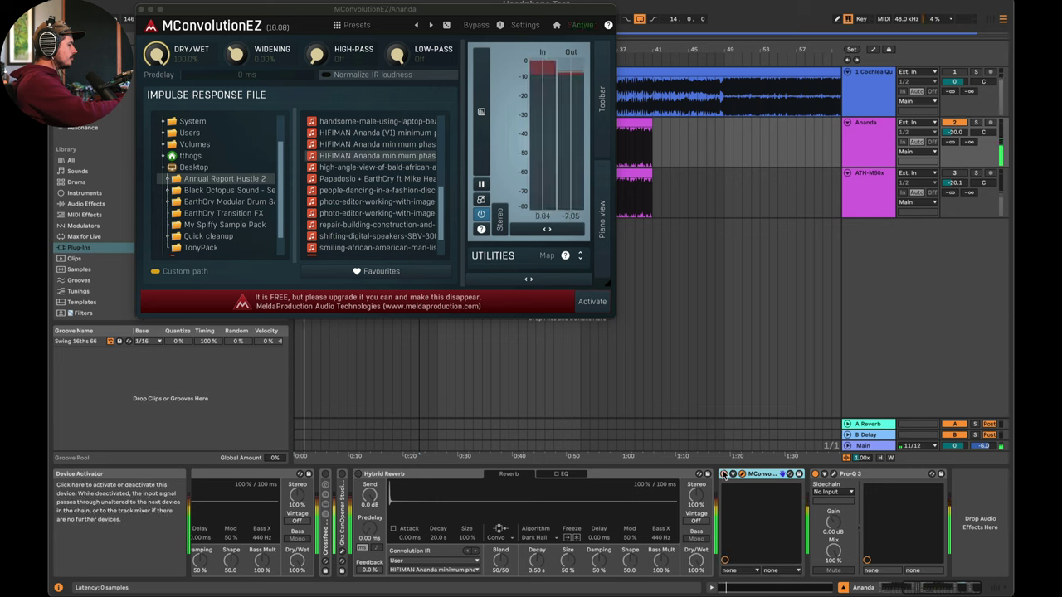
pyautogui.click(371, 76)
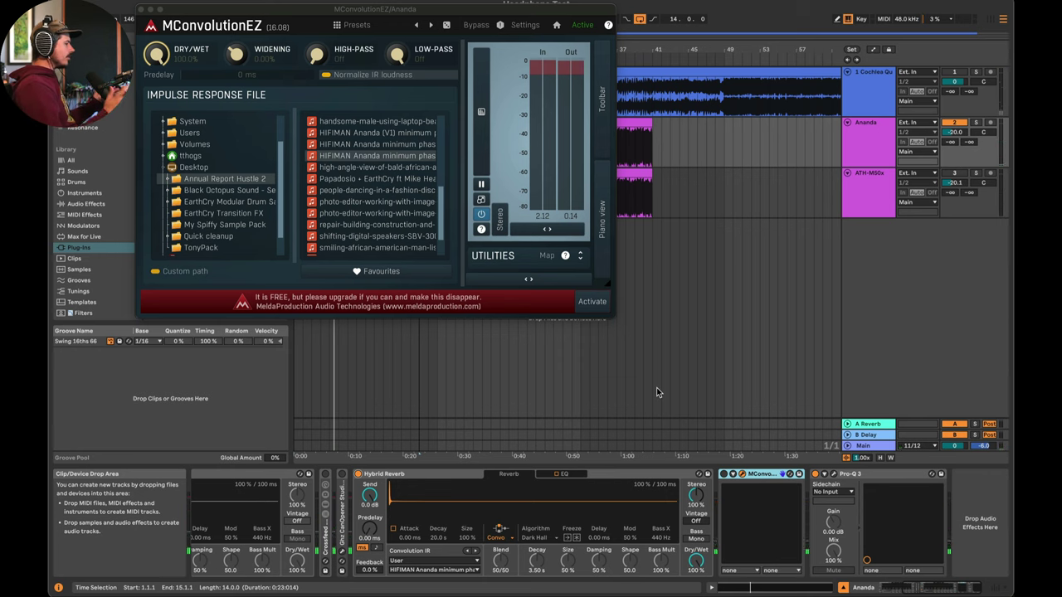
pyautogui.click(836, 475)
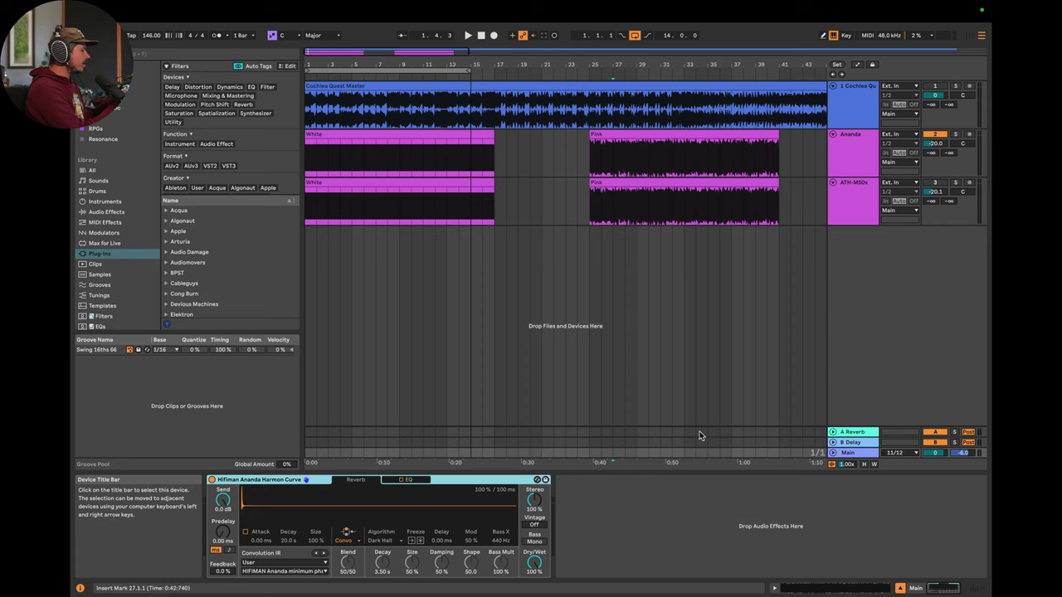
# Step: Select the Main track and deactivate its Hifiman Ananda Harmon Curve device
pyautogui.click(850, 454)
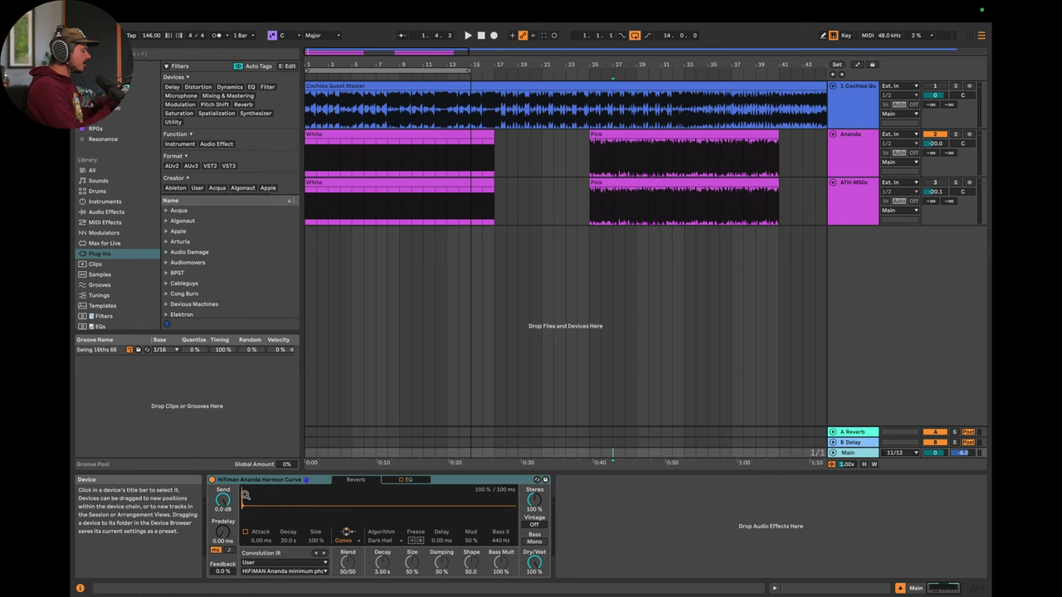
pyautogui.click(212, 480)
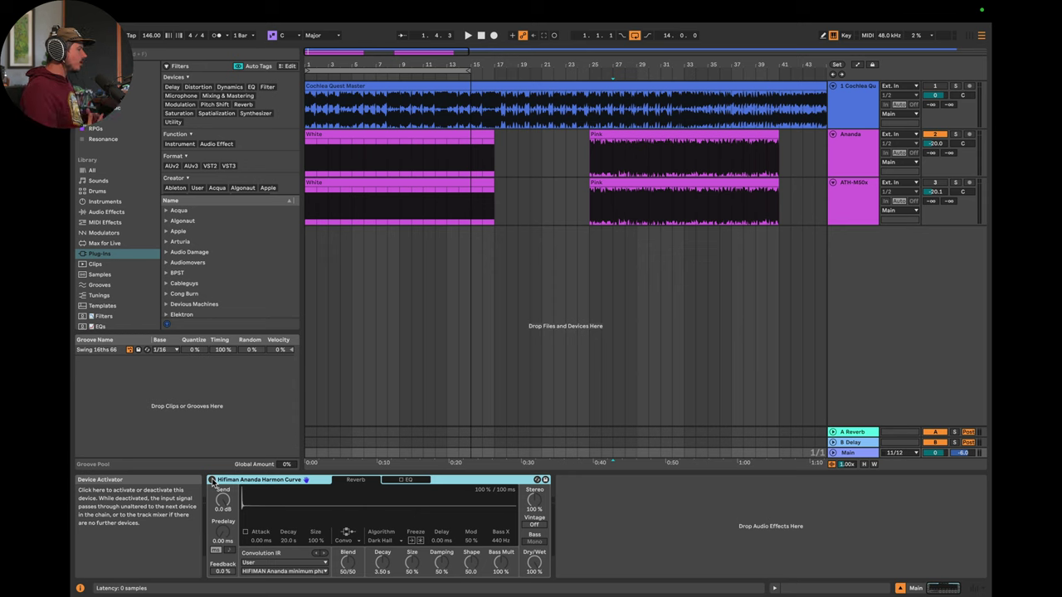